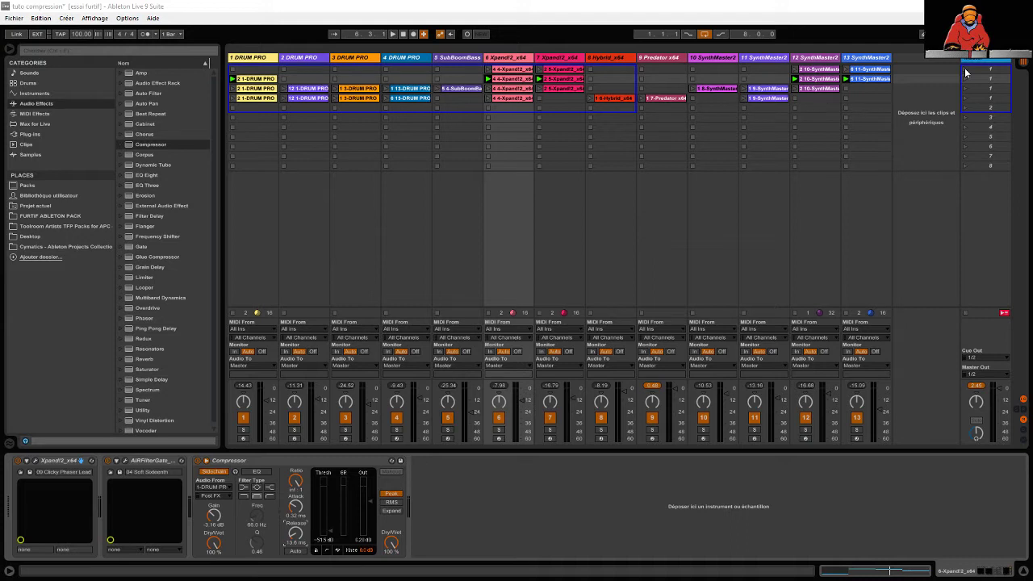
- Launch the first, second and third scenes in turn to listen to the arrangement
left_click(966, 70)
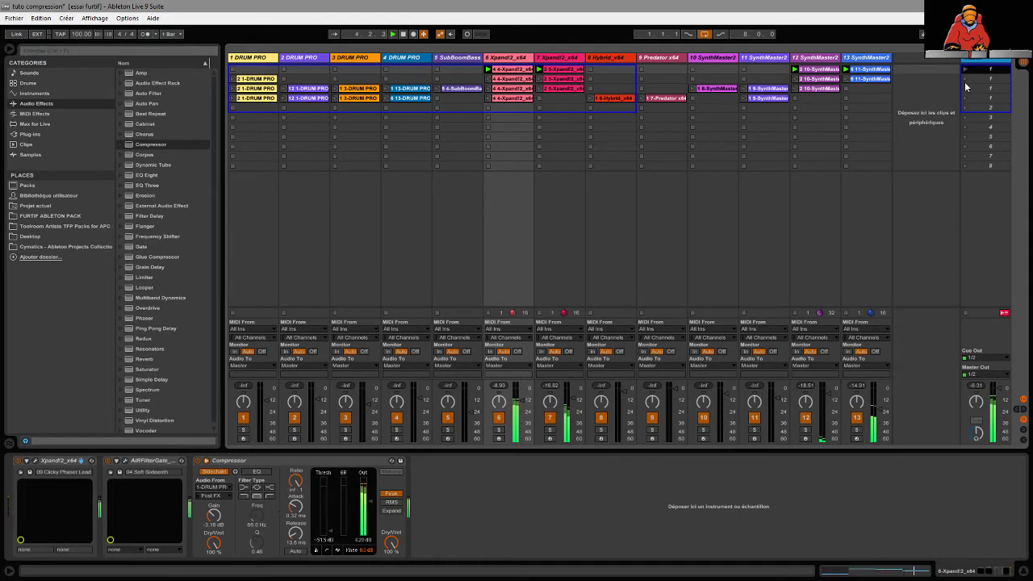
left_click(966, 83)
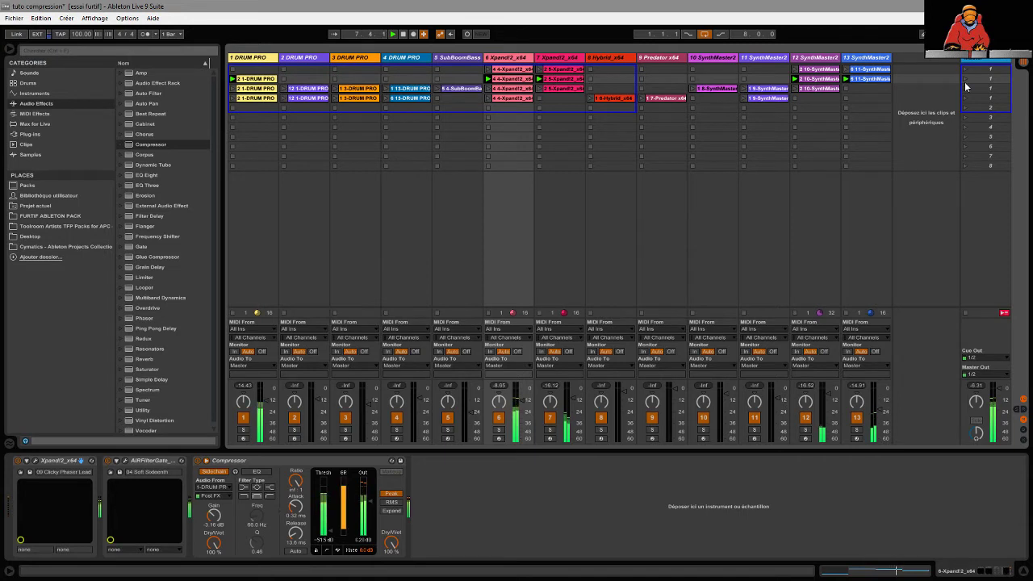
left_click(967, 88)
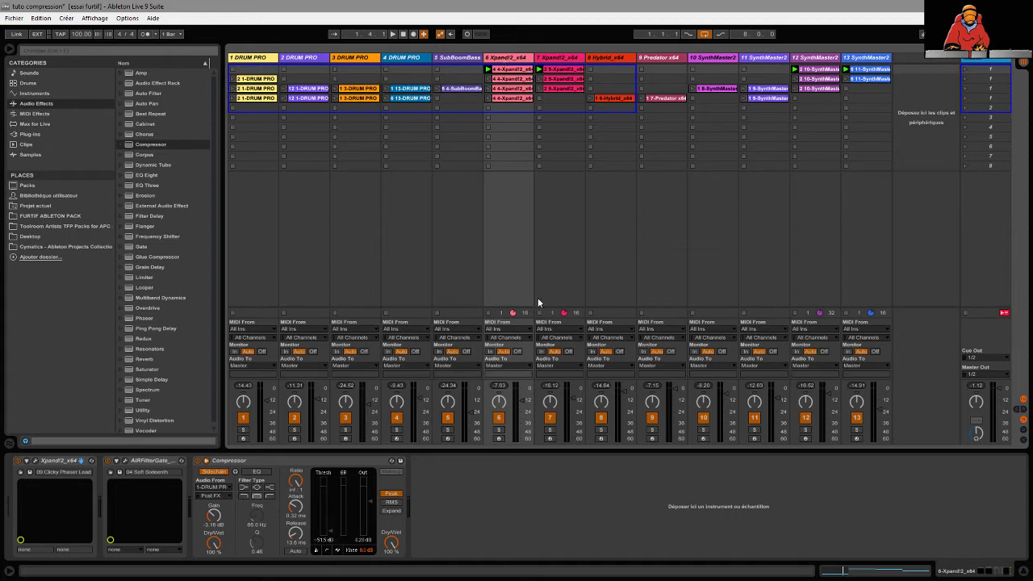
- Mute tracks 2 to 5 and 7 to 13, leaving tracks 1 and 6 active, and start playback
left_click(448, 417)
left_click(396, 417)
left_click(345, 417)
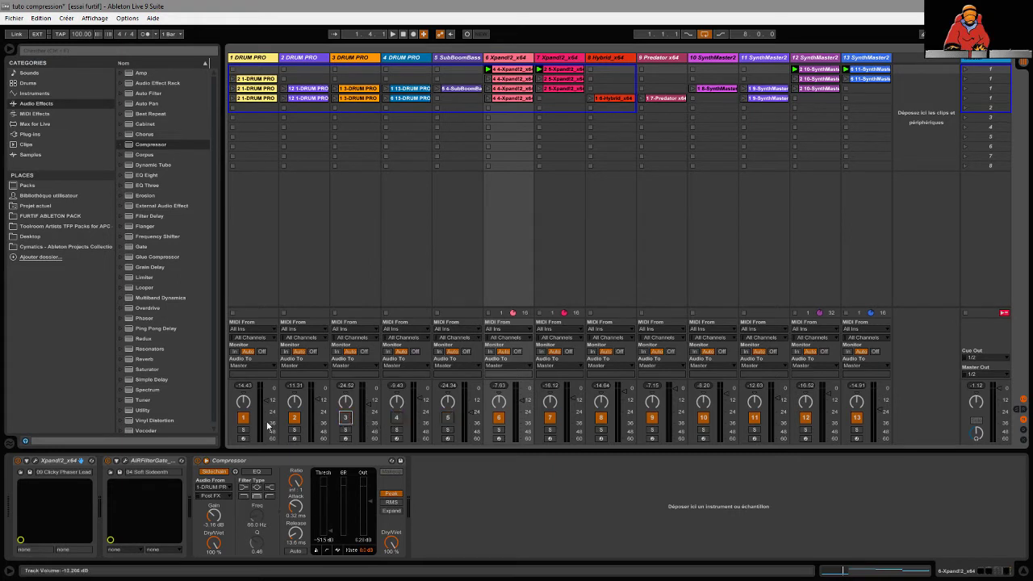
left_click(295, 417)
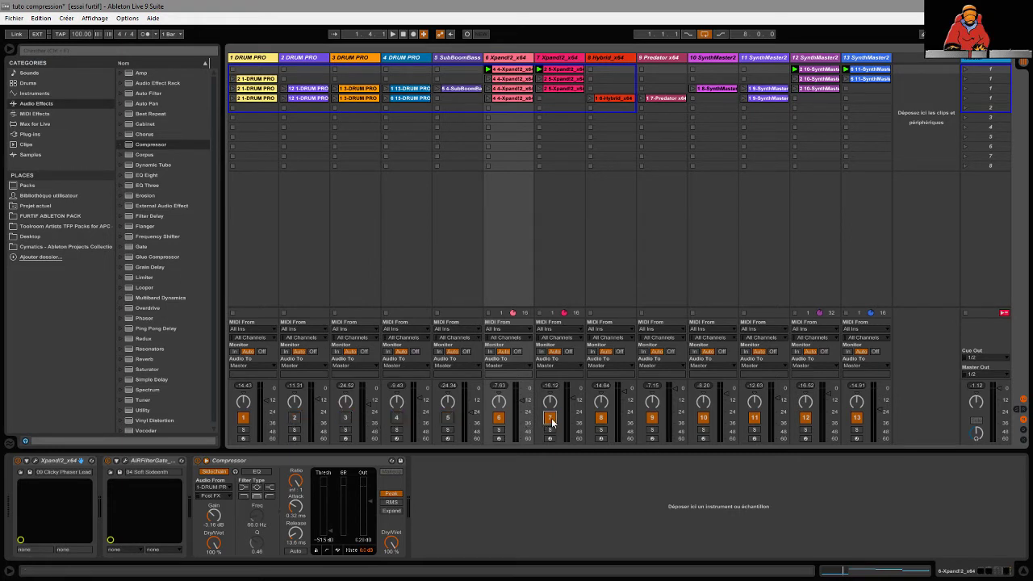
left_click(550, 417)
left_click(600, 417)
left_click(652, 417)
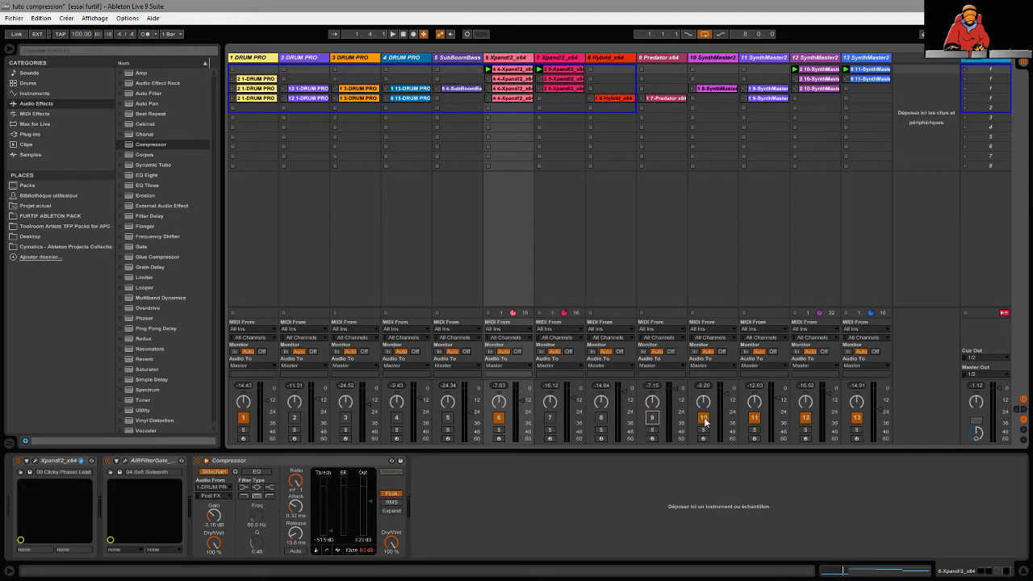
left_click(703, 417)
left_click(754, 418)
left_click(806, 417)
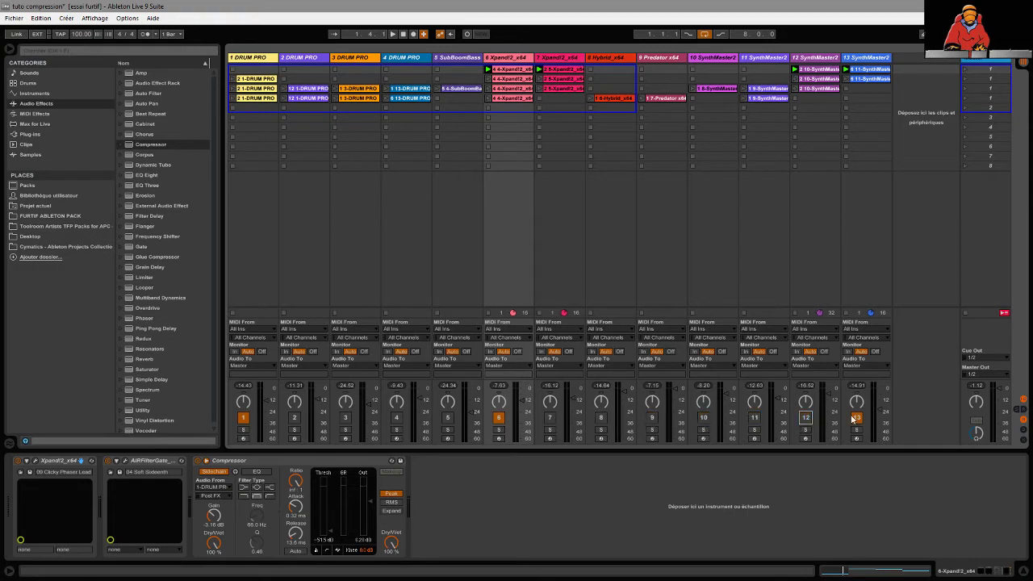
left_click(856, 417)
key("space")
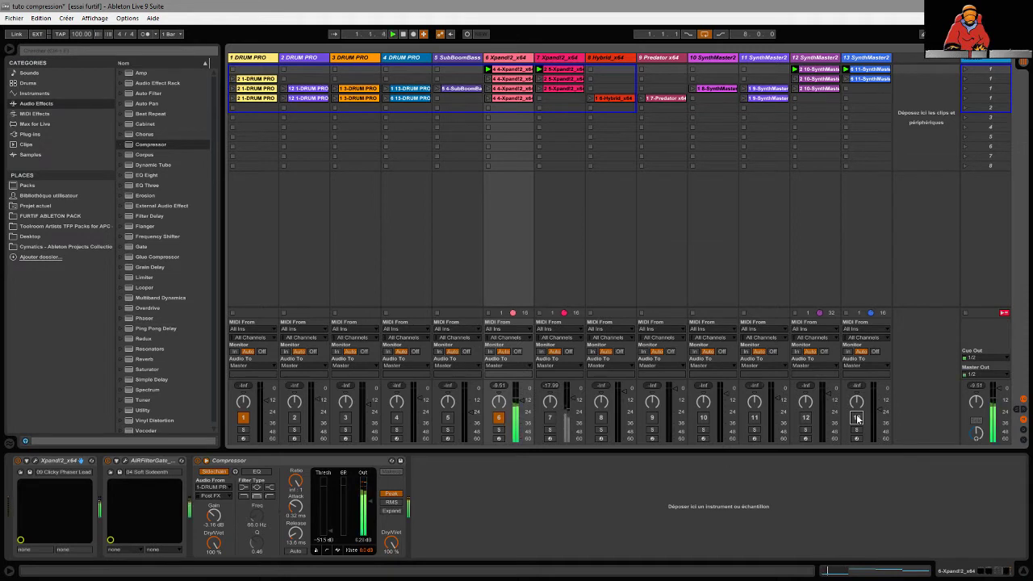
- View the Xpand!2 instrument interface of track 6, then close it
left_click(515, 58)
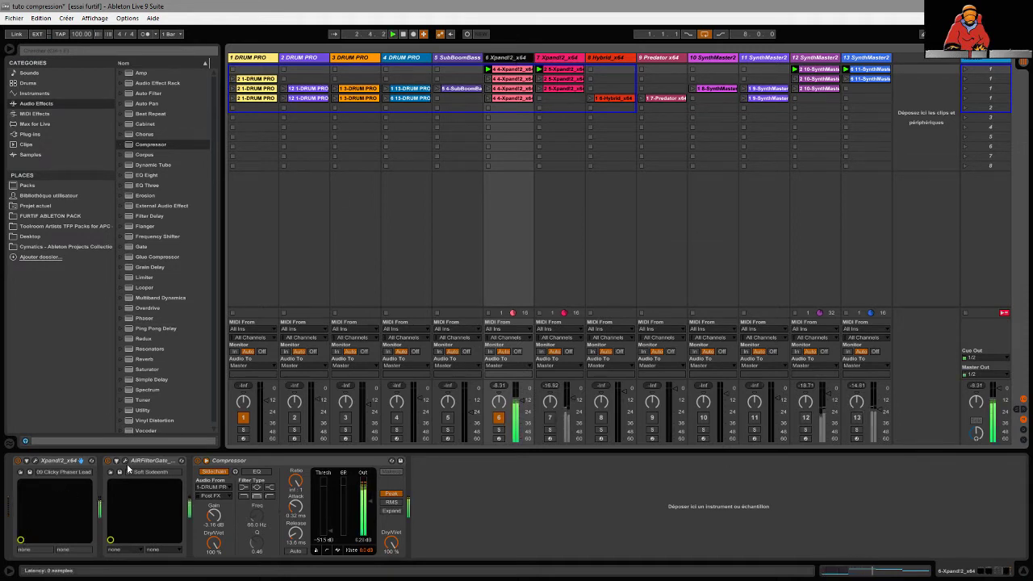
left_click(37, 463)
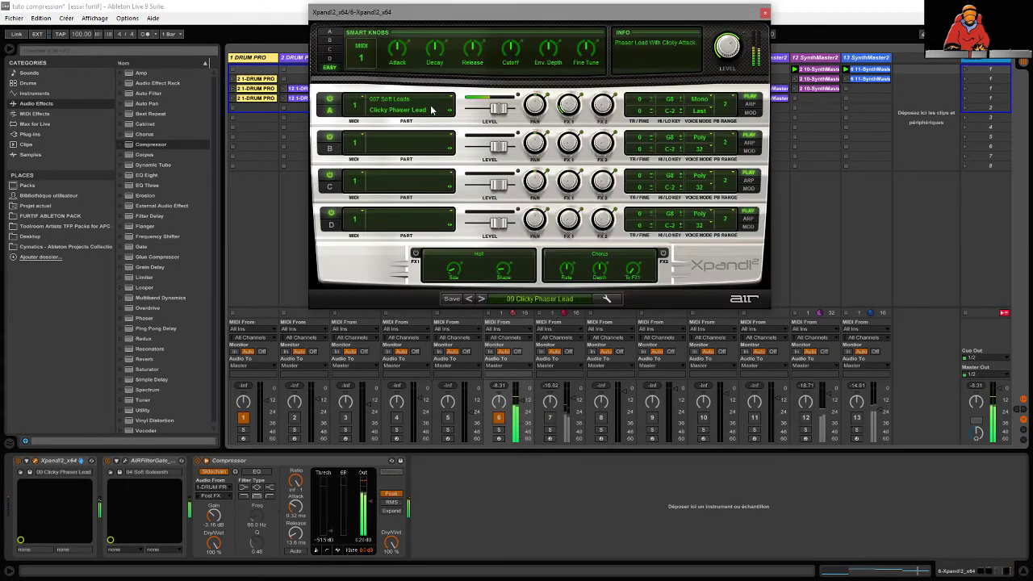
left_click(765, 13)
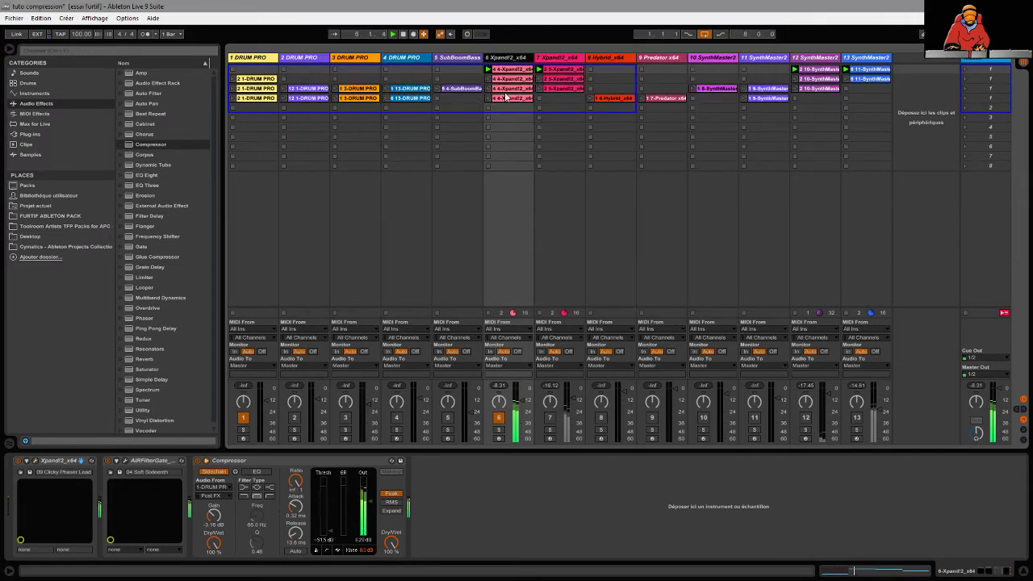
- Return to track 6, select its Compressor, and mute drum track 1
right_click(843, 70)
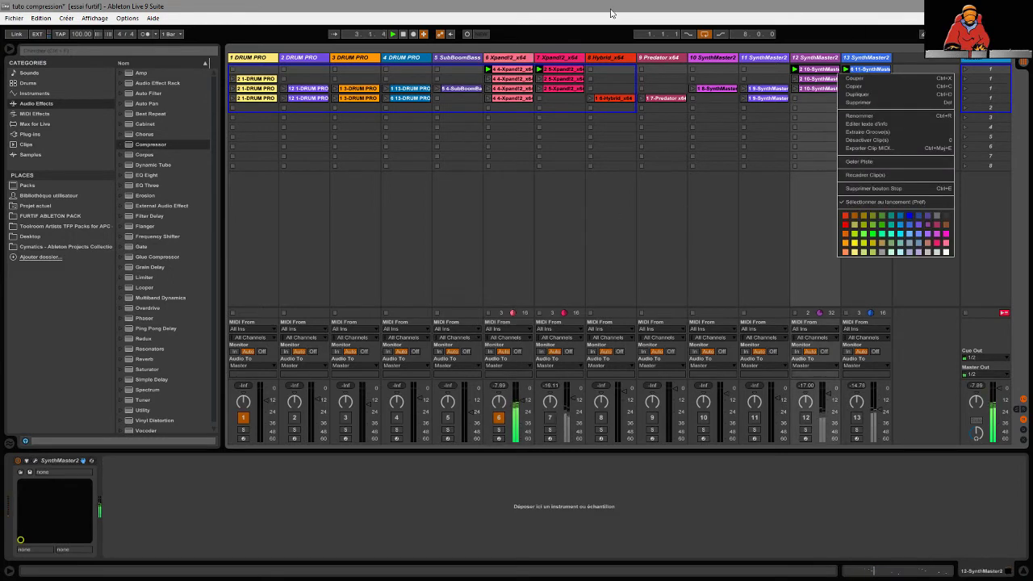
left_click(509, 60)
left_click(508, 61)
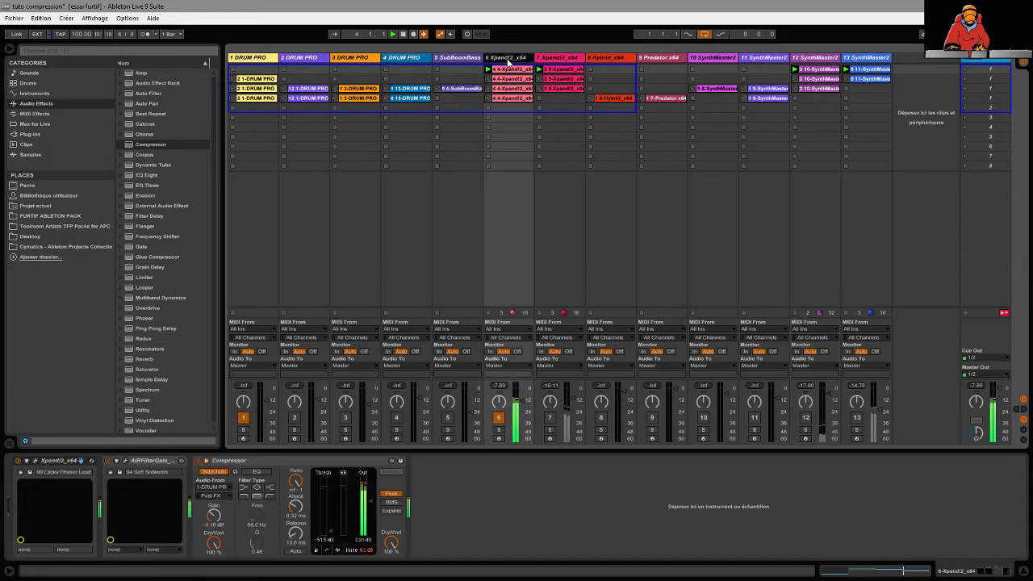
left_click(293, 469)
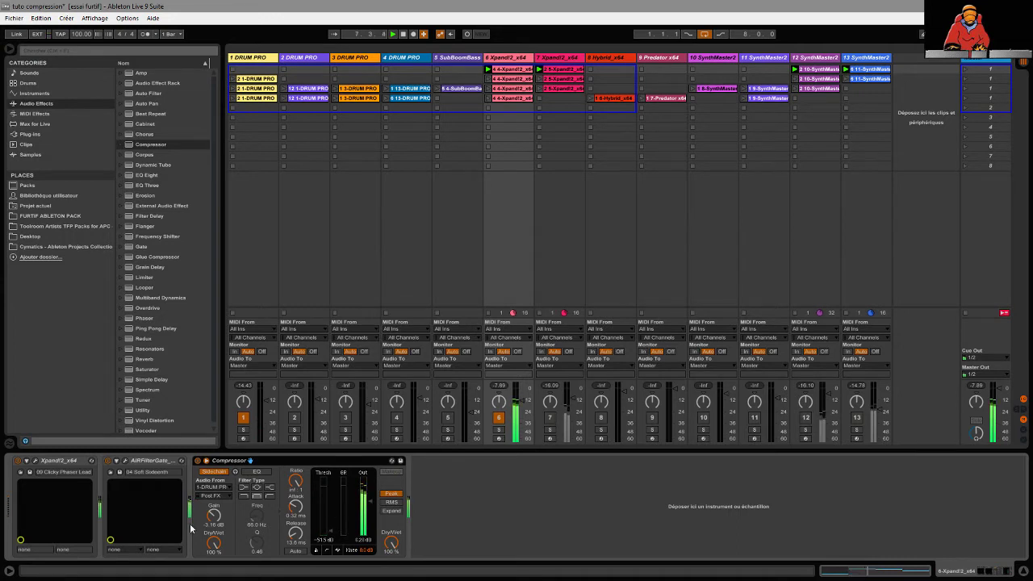
left_click(244, 418)
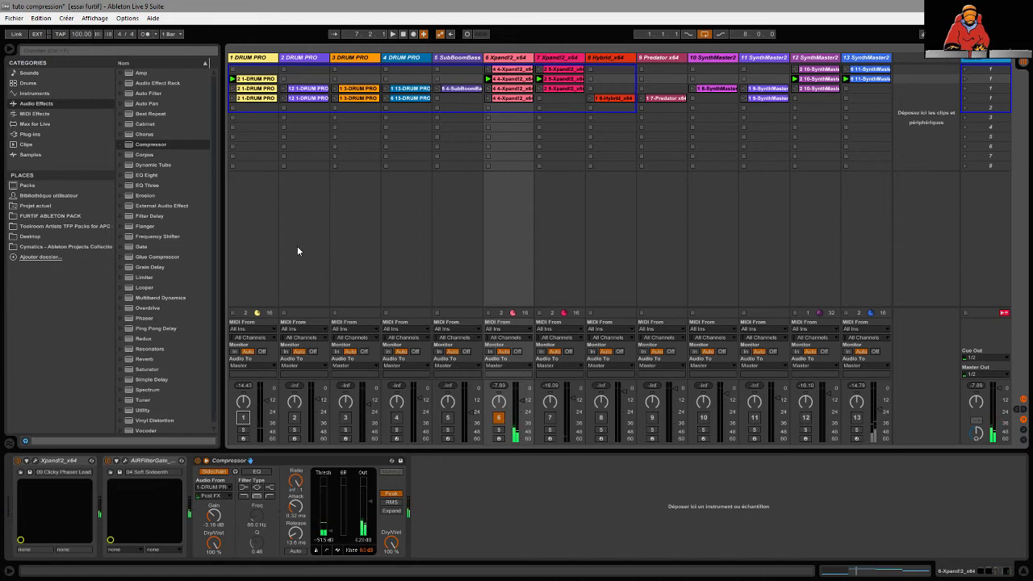
- Add a second Compressor at the end of track 6's device chain
left_click(502, 60)
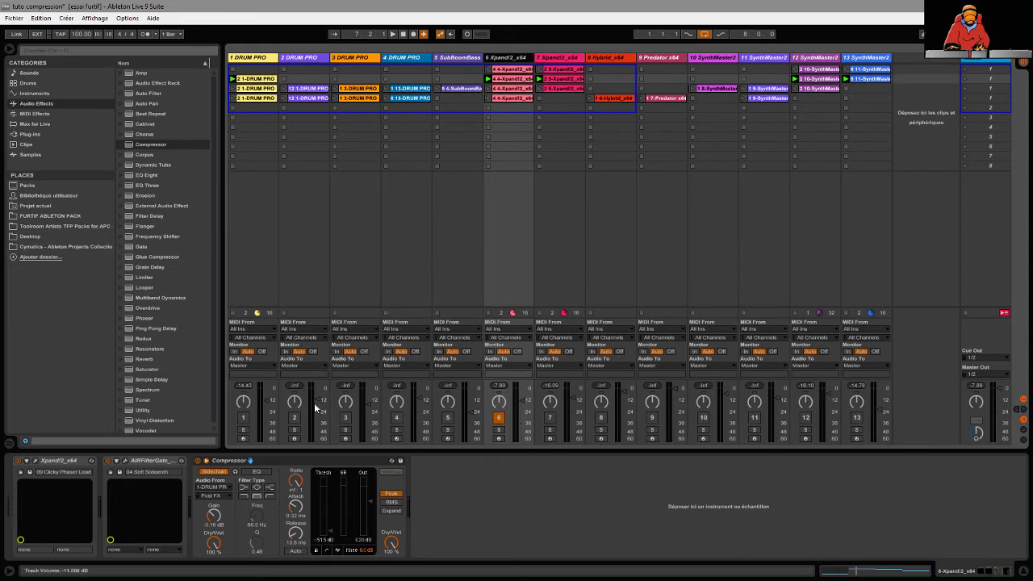
left_click(139, 147)
left_click_drag(361, 331, 566, 500)
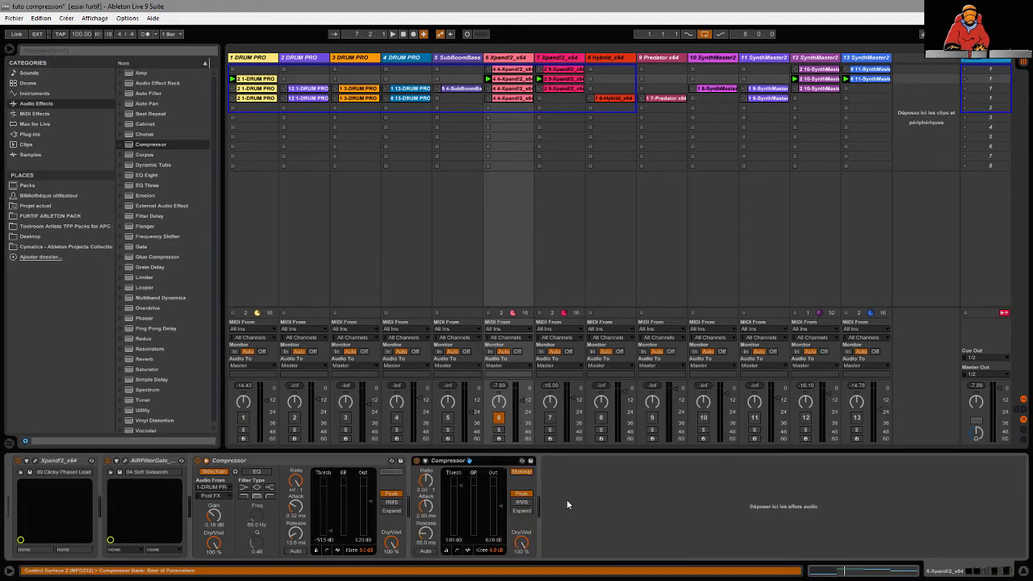
- Expand the second Compressor's sidechain section, try its Sidechain switch, and view the available Audio From sources
left_click(426, 461)
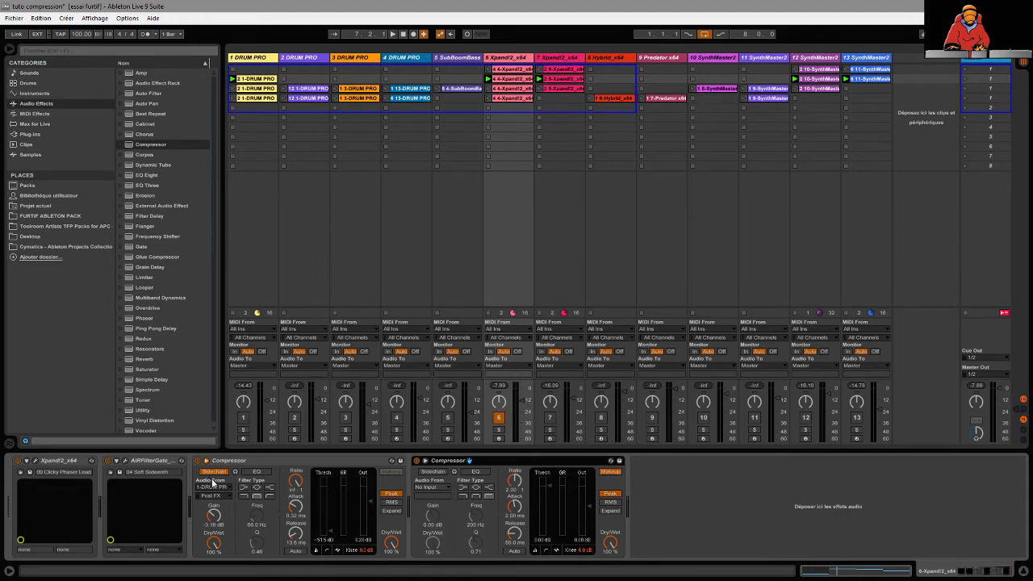
left_click(425, 461)
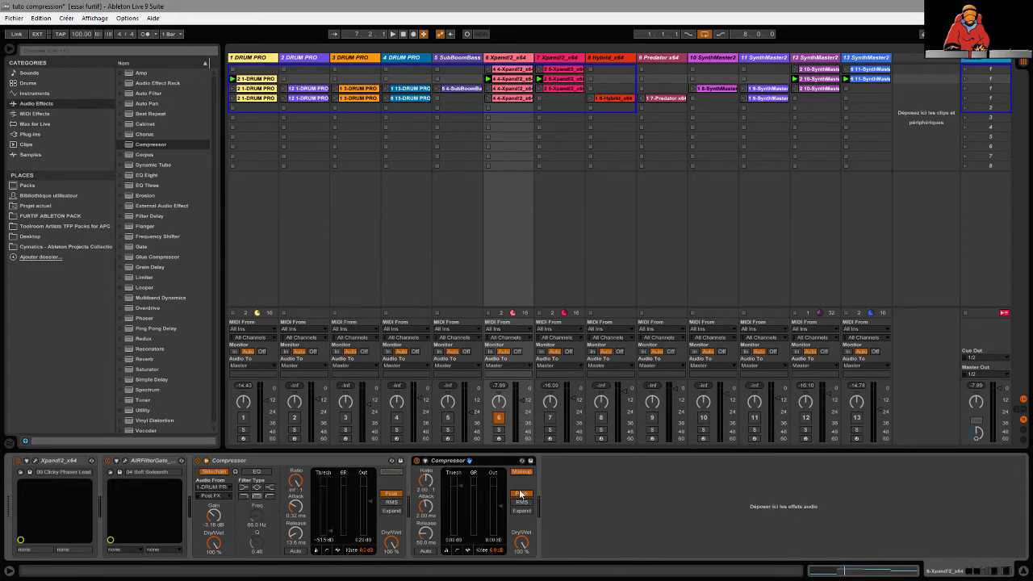
left_click(426, 464)
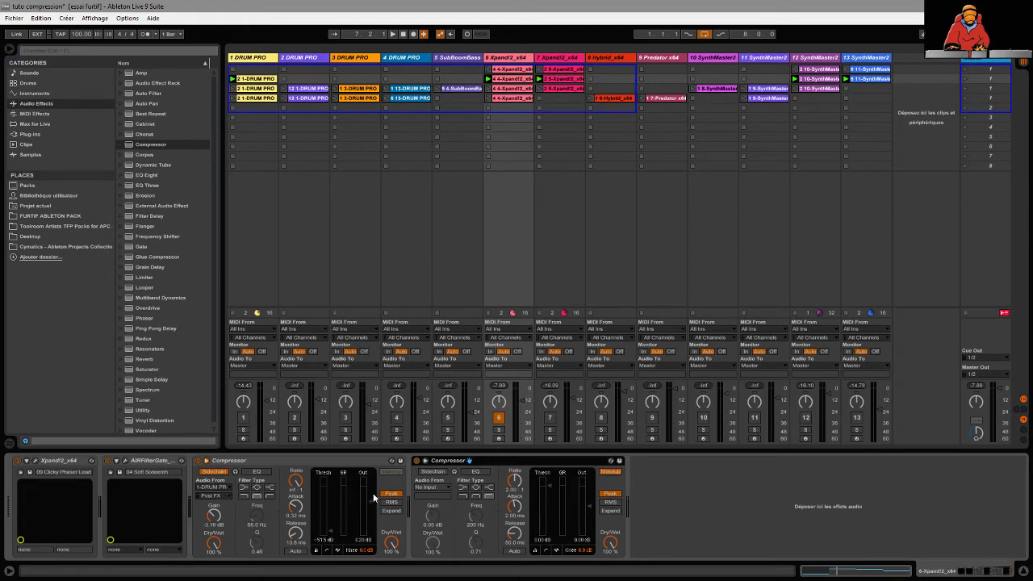
left_click(431, 473)
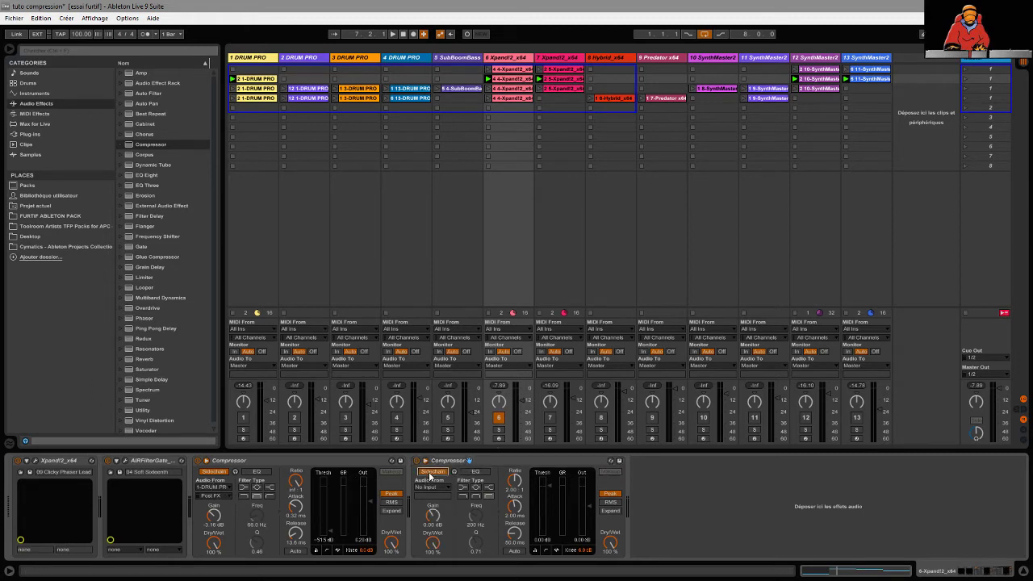
left_click(436, 487)
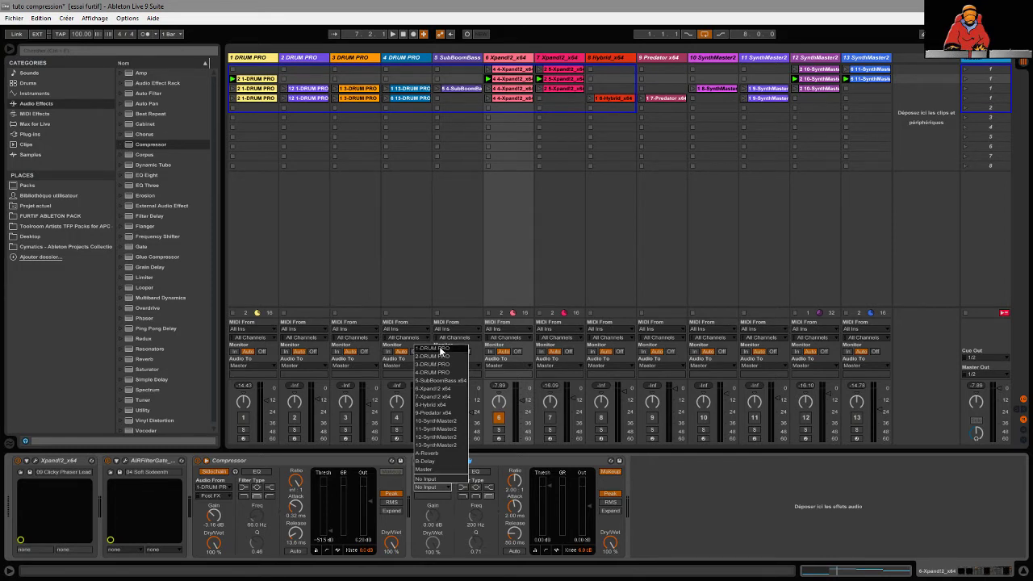
left_click(714, 466)
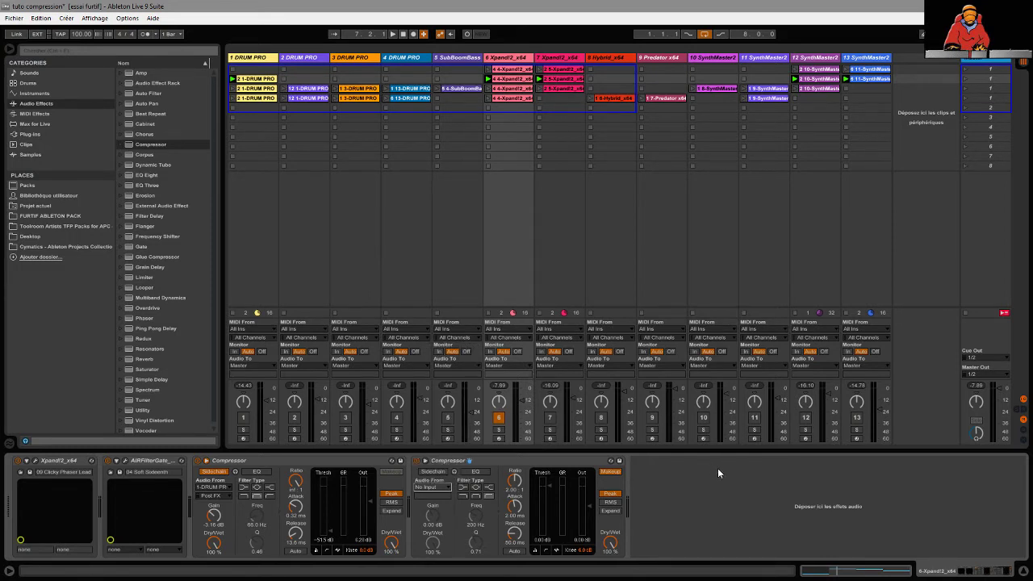
right_click(490, 458)
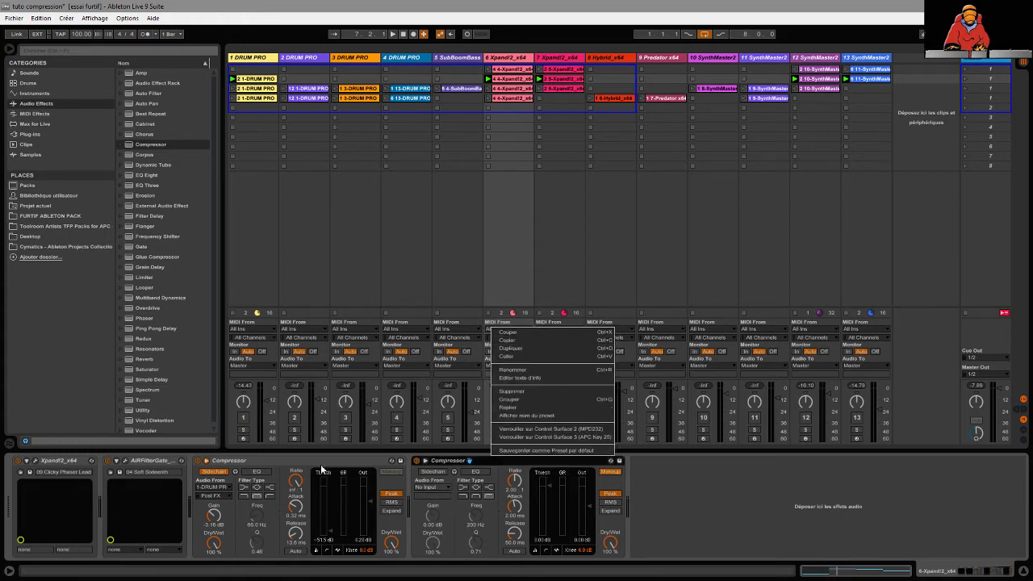
- Set the sidechain input of track 6's first Compressor to the Pre FX signal of 1-DRUM PRO
left_click(208, 489)
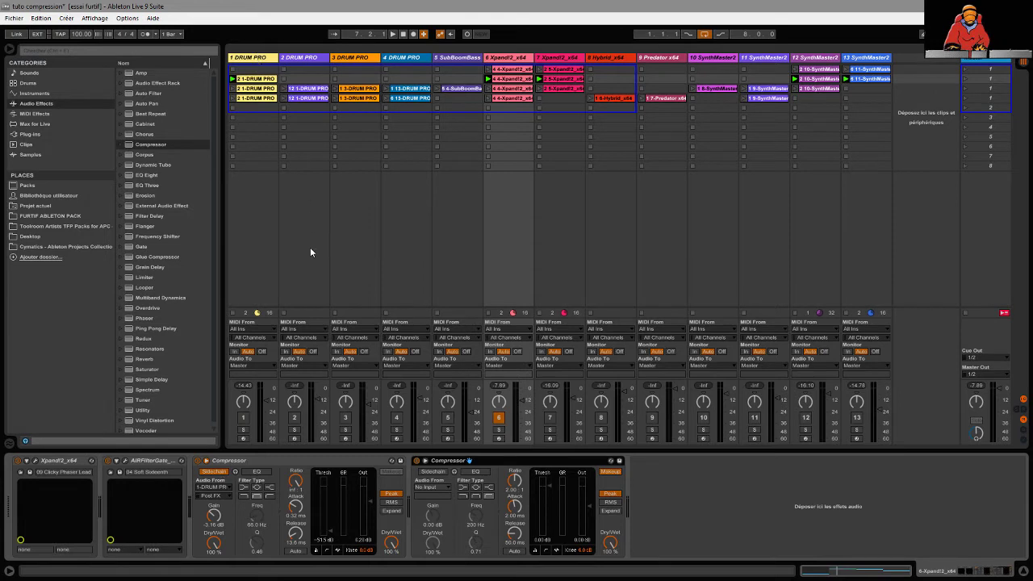
left_click(229, 496)
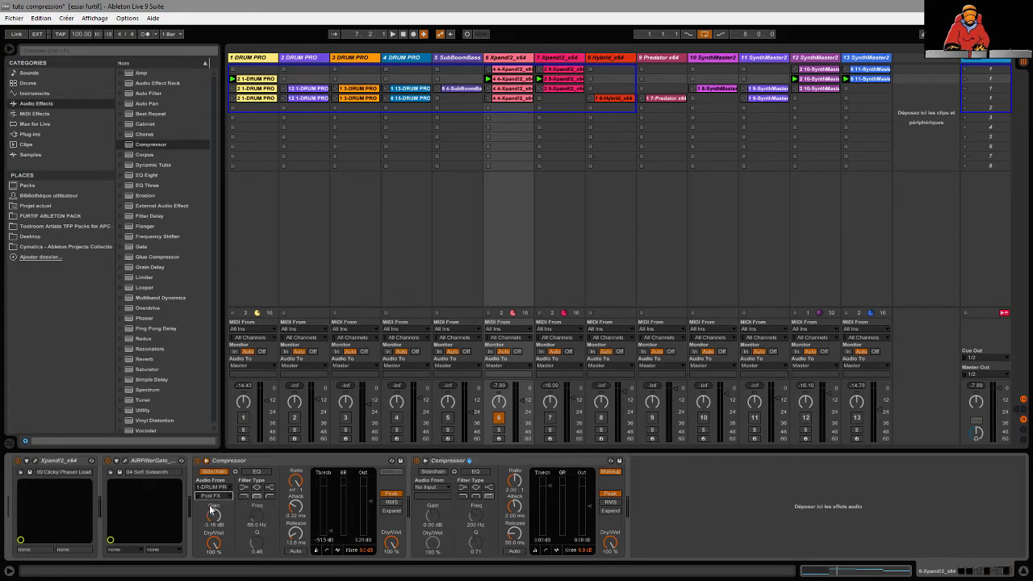
left_click(210, 510)
- Delete the second Compressor from track 6's device chain
right_click(507, 461)
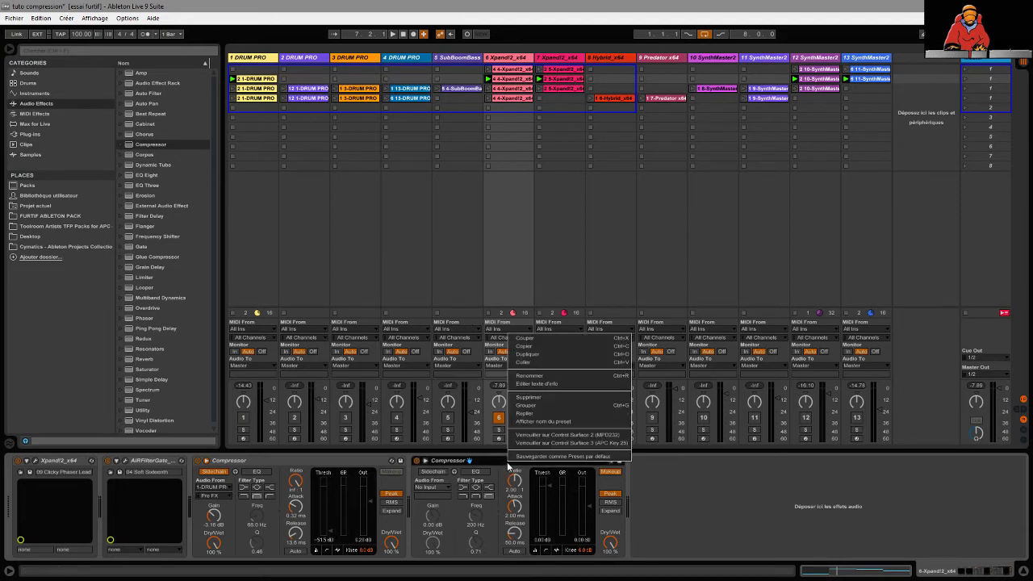
left_click(529, 397)
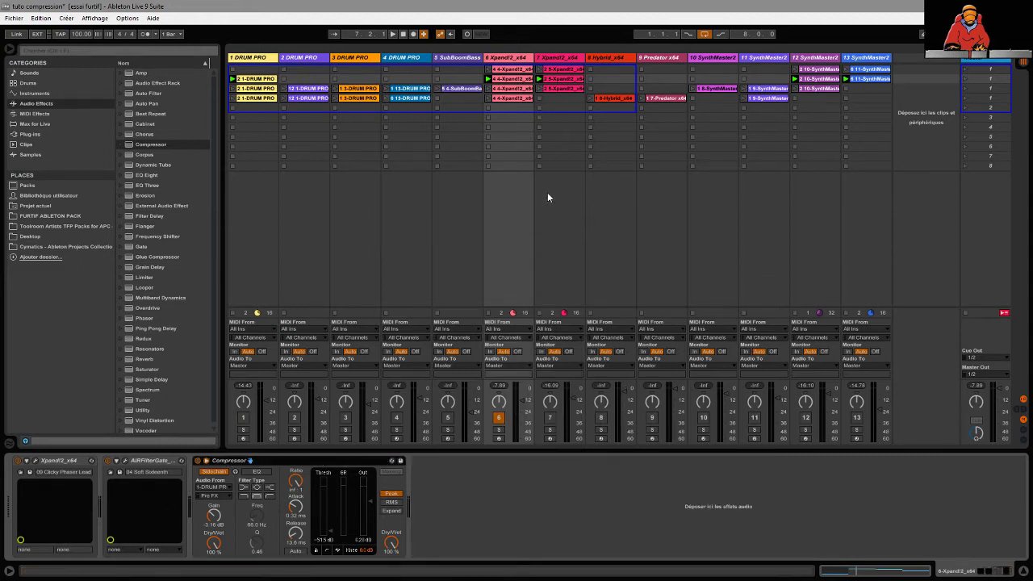
- Play the session and switch track 6's Compressor off and back on to compare the sound
key("space")
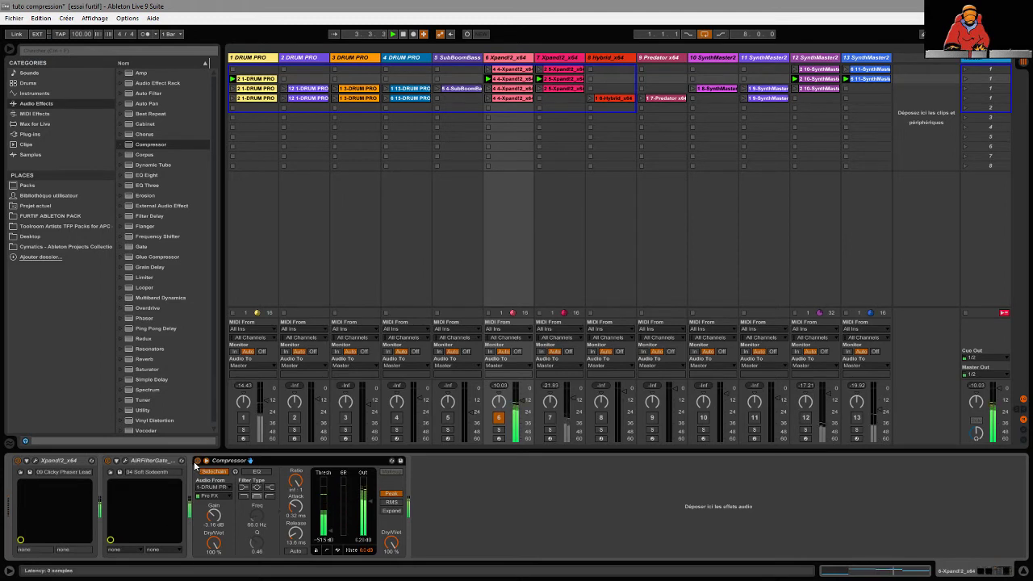
left_click(196, 461)
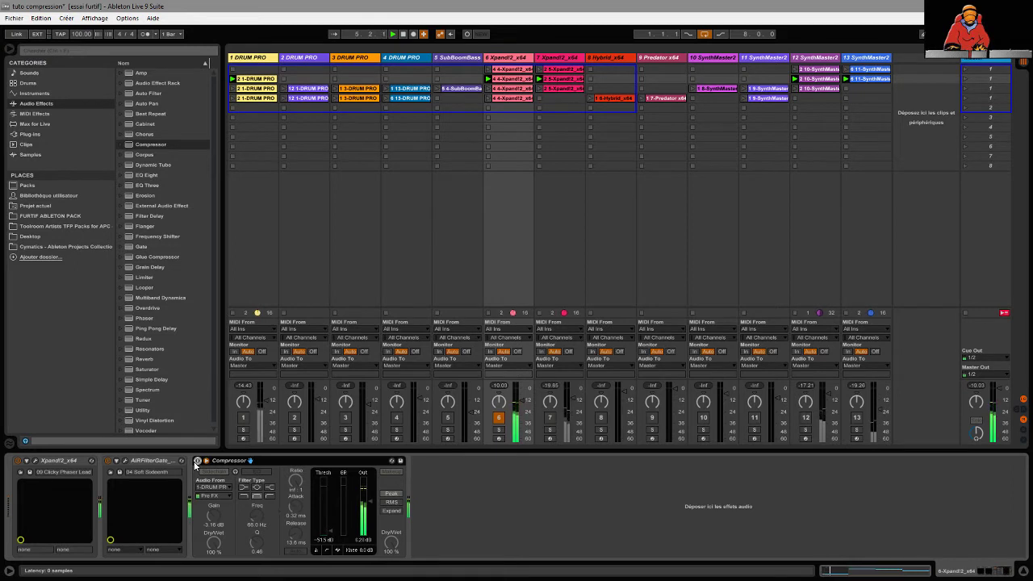
left_click(197, 462)
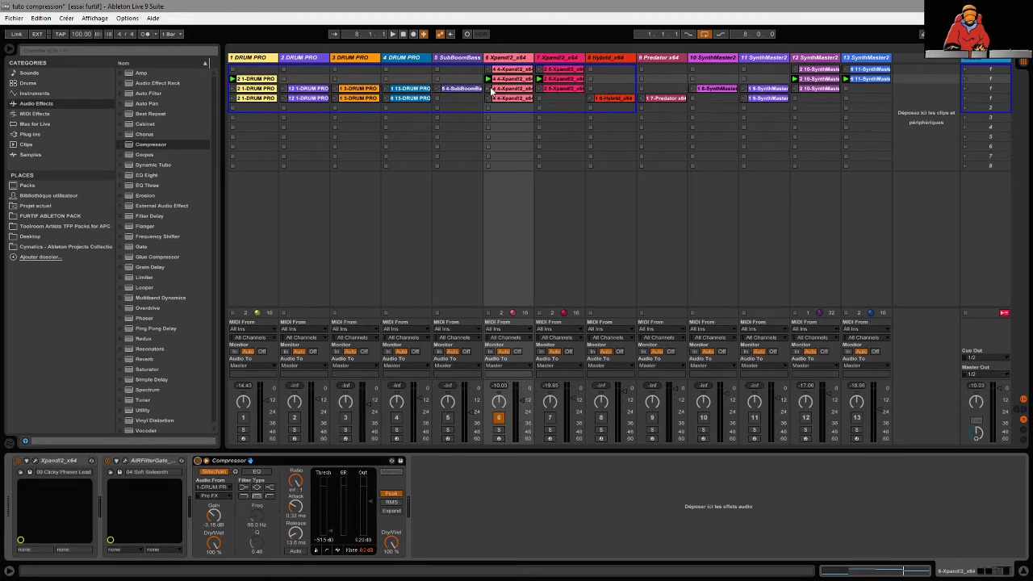
- During playback, set track 6's Compressor to a 37.4 ms release, a 0.07 ms attack and a threshold of about -56 dB
key("space")
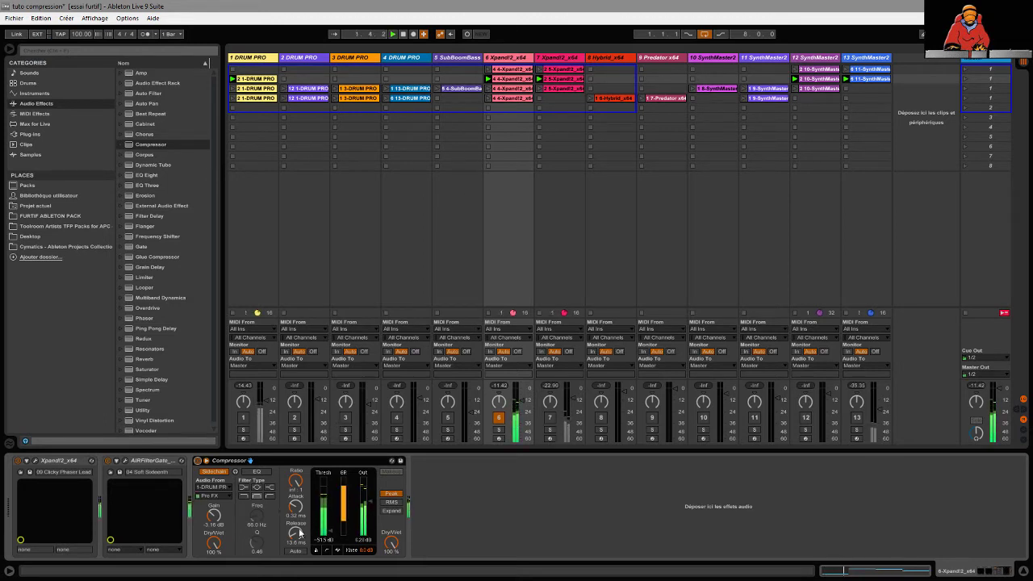
mouse_move(297, 534)
left_mouse_down()
mouse_move(297, 496)
mouse_move(297, 535)
mouse_move(297, 521)
left_mouse_up()
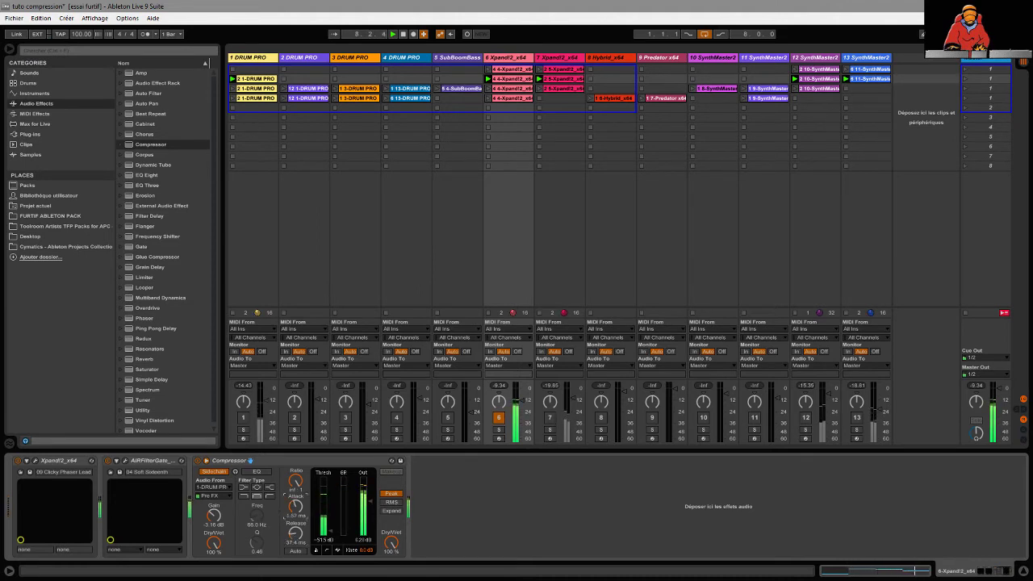
left_click_drag(295, 506, 296, 500)
left_click_drag(331, 513, 331, 543)
- Show track 7's device chain to inspect its Compressor's sidechain settings
left_click(539, 78)
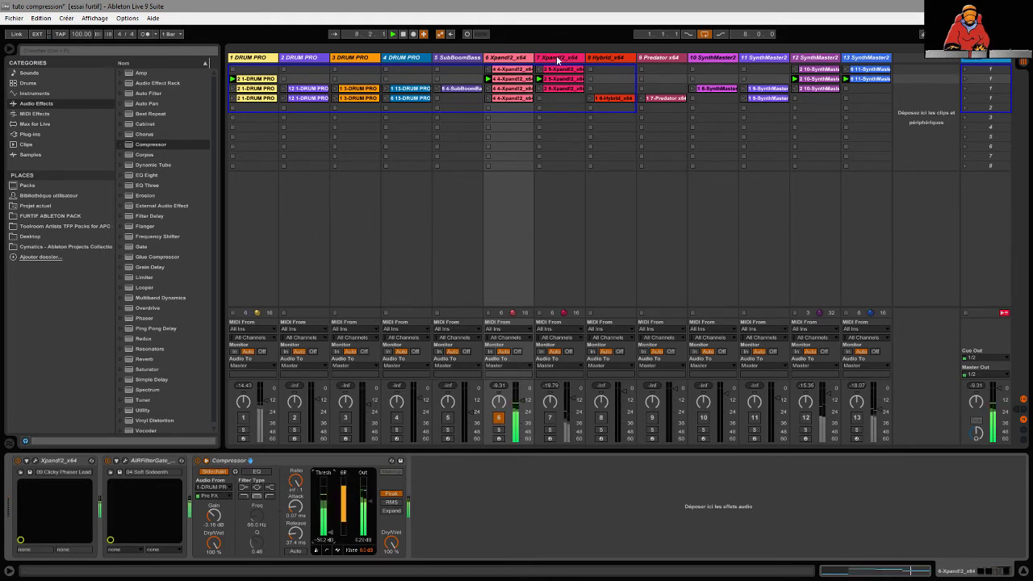
left_click(567, 60)
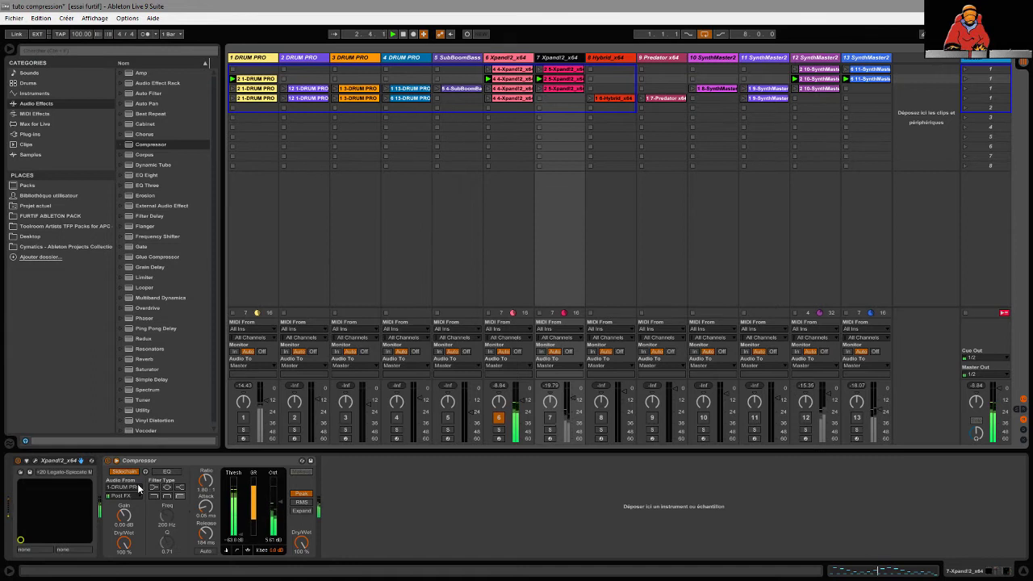
- Show track 8's device chain, unmute the track and launch the fourth scene
left_click(607, 59)
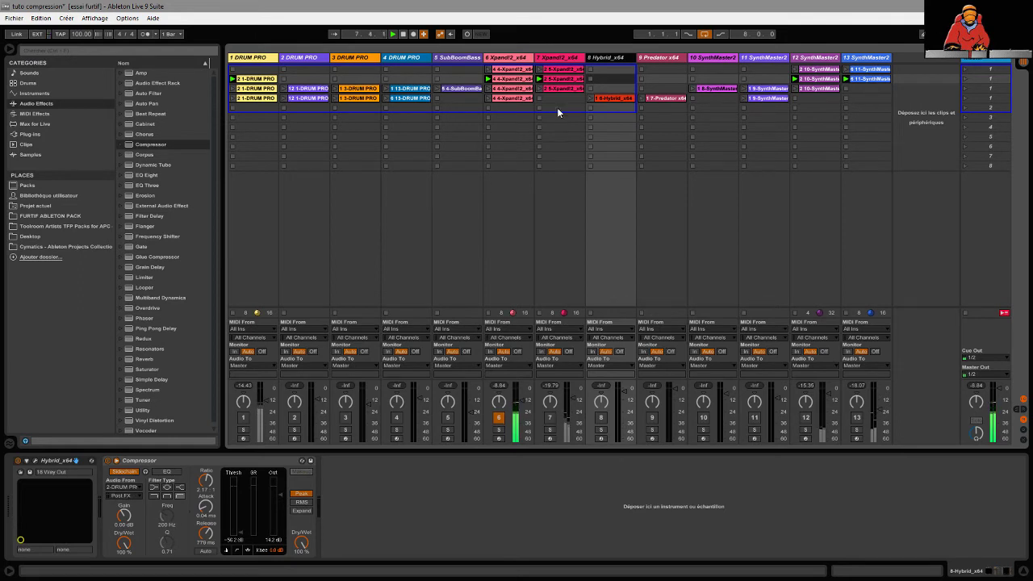
left_click(540, 79)
left_click(601, 429)
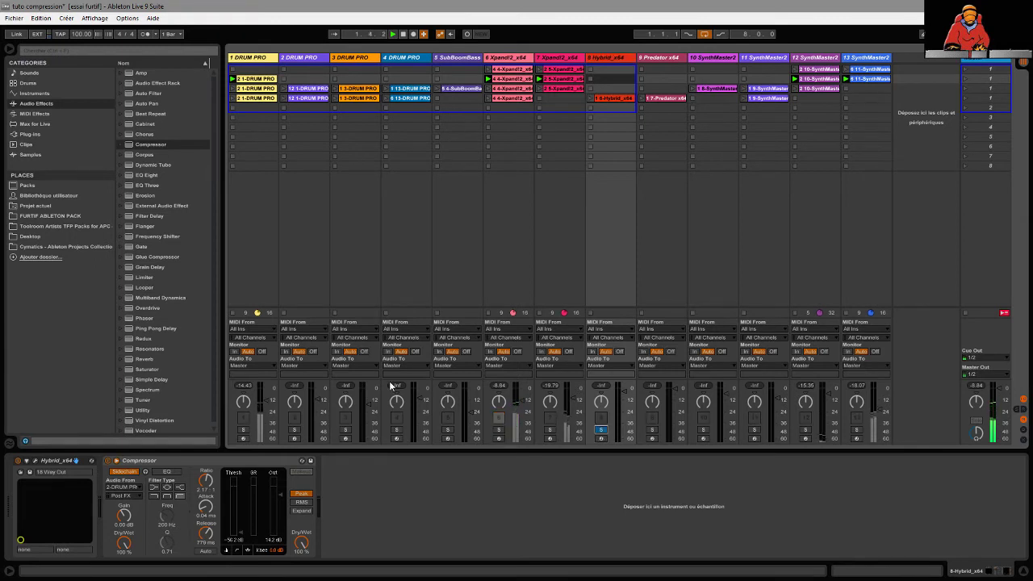
left_click(600, 429)
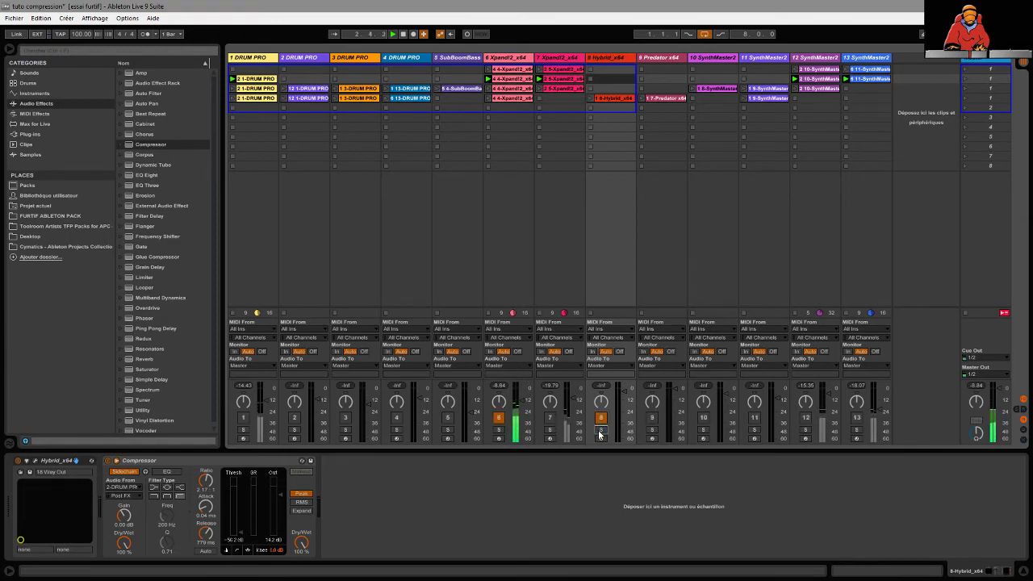
left_click(966, 98)
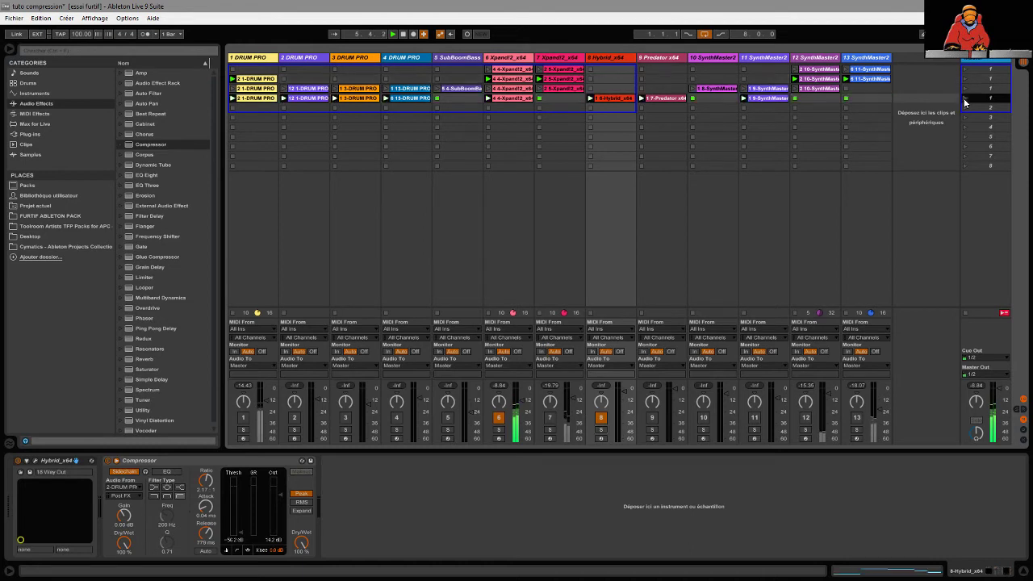
- Show track 6's device chain and switch its Compressor off and back on while the fourth scene plays
left_click(487, 99)
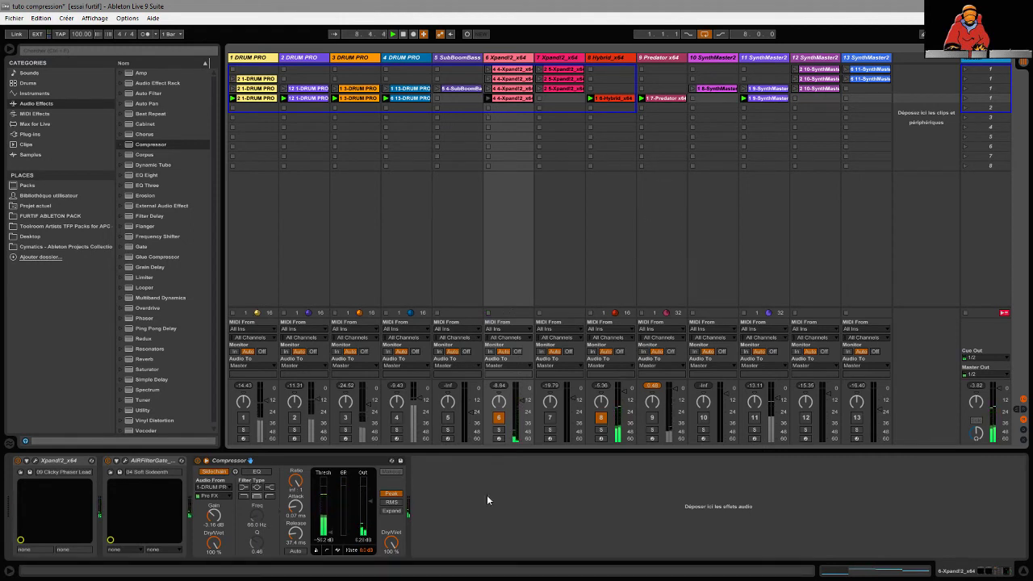
left_click(197, 462)
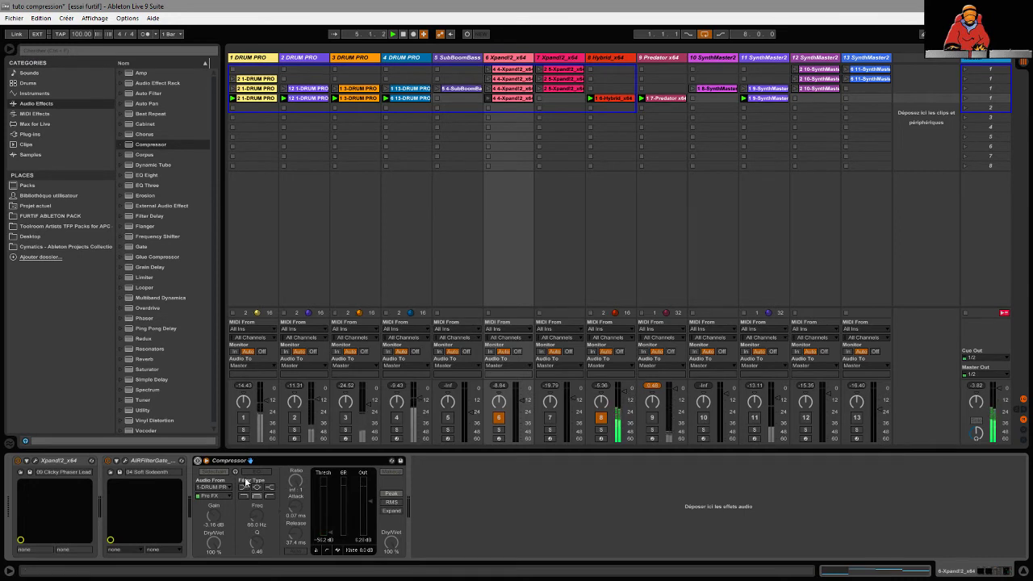
left_click(197, 461)
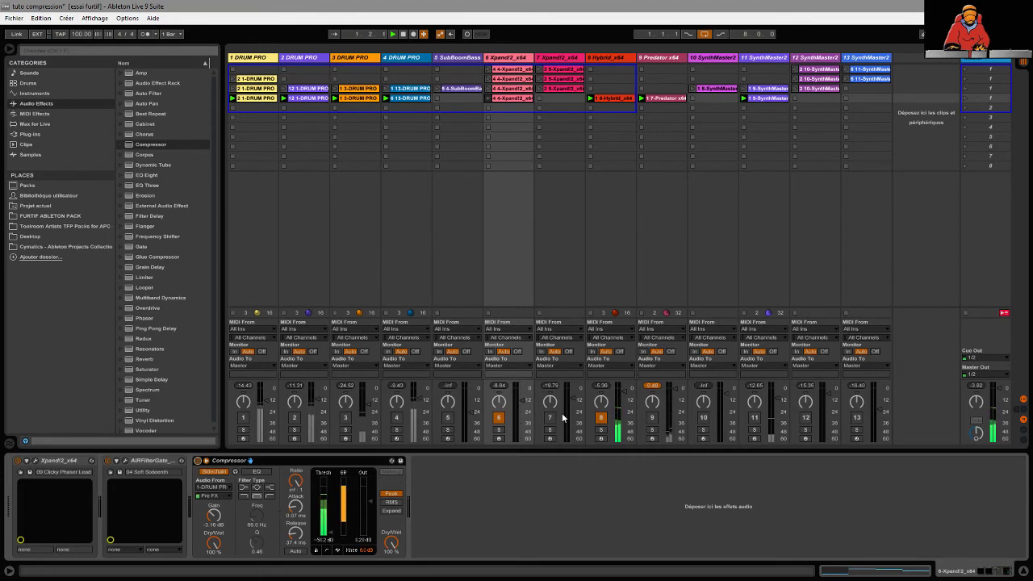
- Mute and unmute track 8 to hear the difference, and unmute drum tracks 1 and 2
left_click(601, 418)
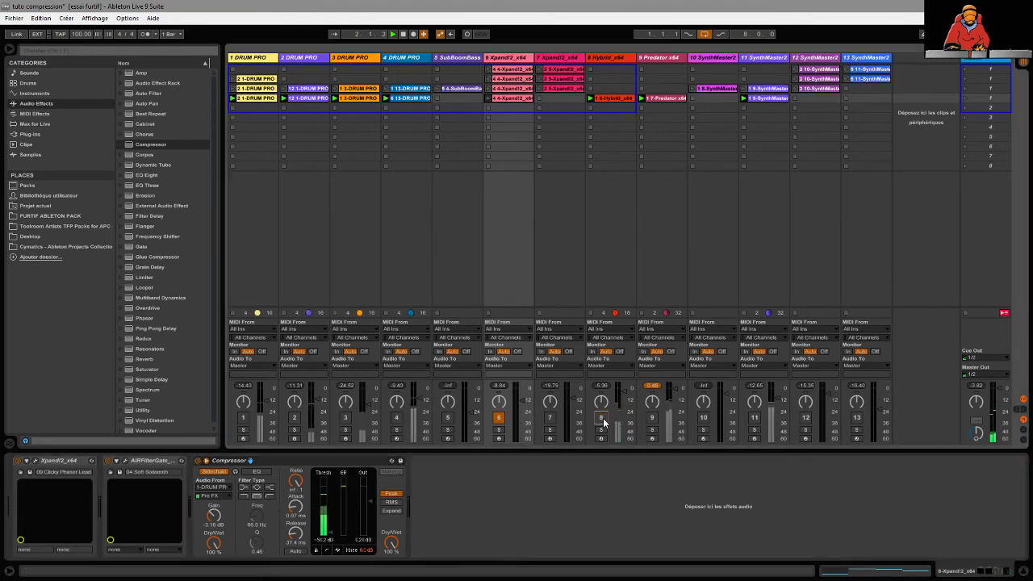
left_click(601, 418)
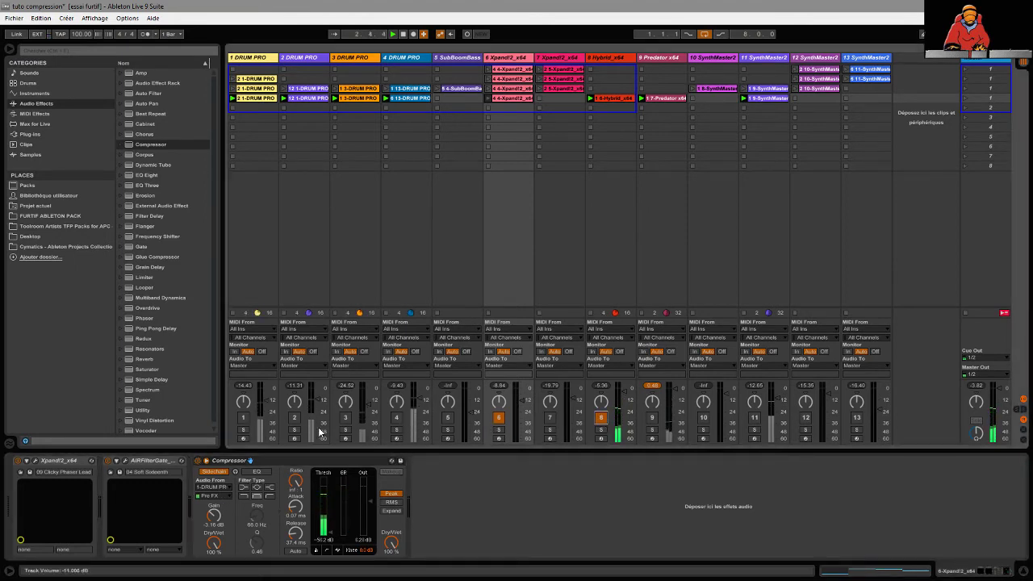
left_click(245, 419)
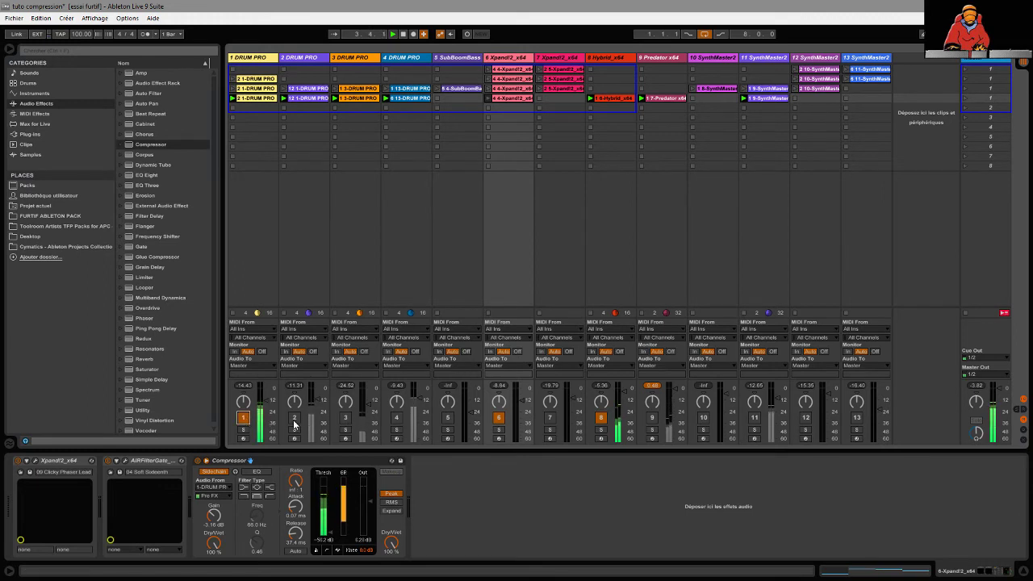
left_click(295, 418)
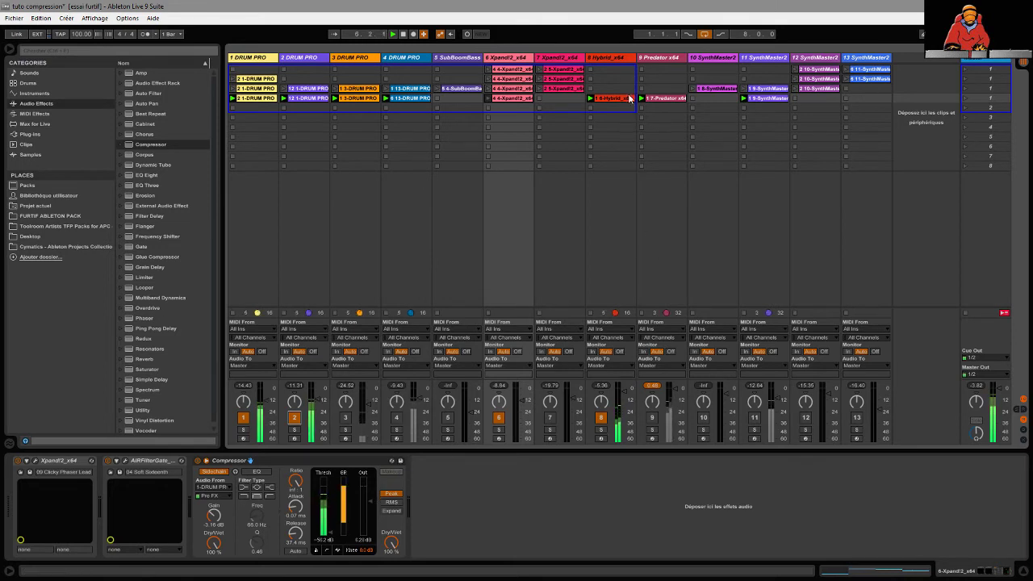
- Show track 8's device chain and check its Compressor's sidechain source options, keeping 2-DRUM PRO as the input
left_click(603, 58)
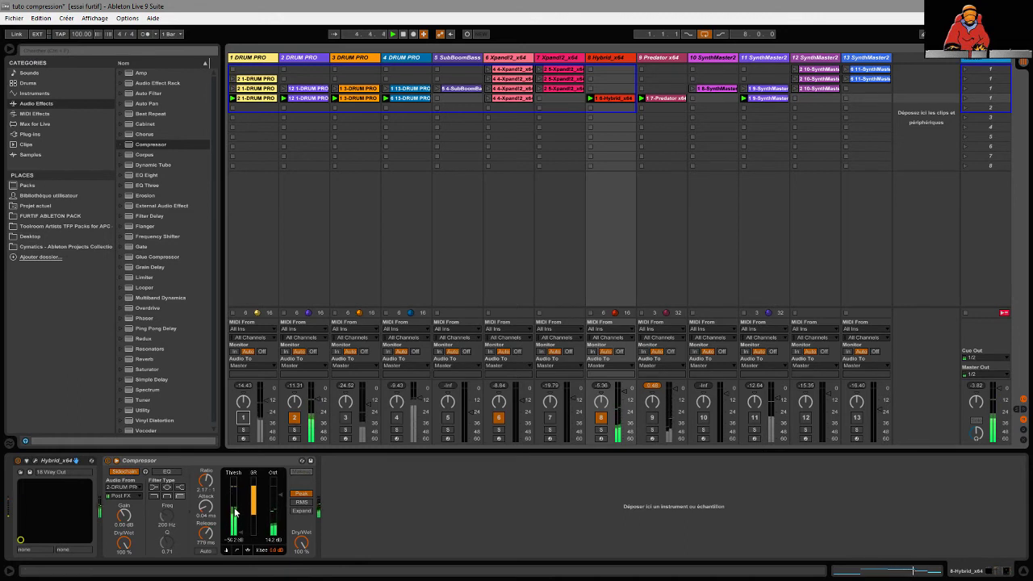
left_click(121, 487)
left_click(119, 355)
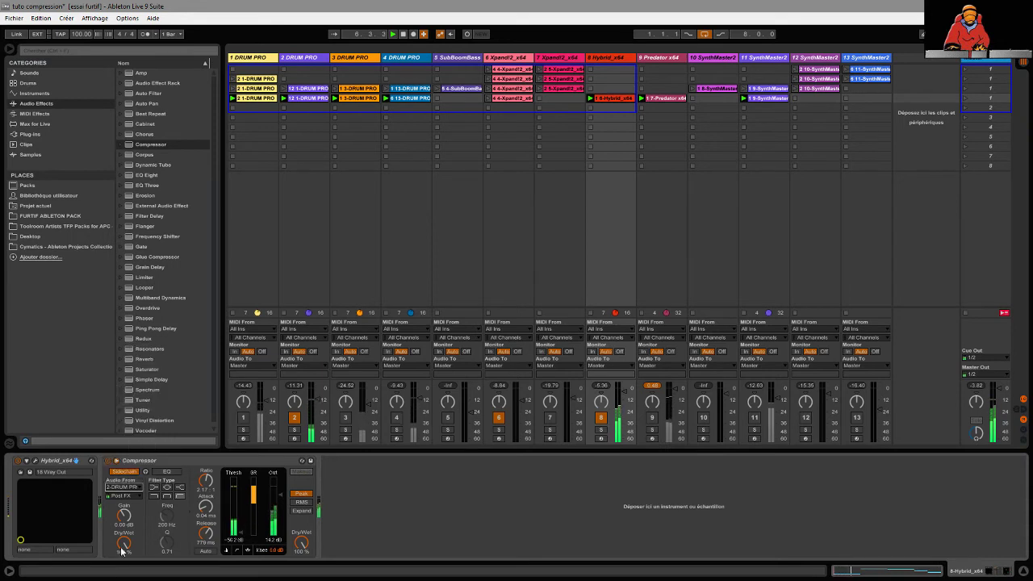
- Compare track 8's sound with its Compressor on and off, first with drum track 2 audible and again with it muted
left_click(109, 461)
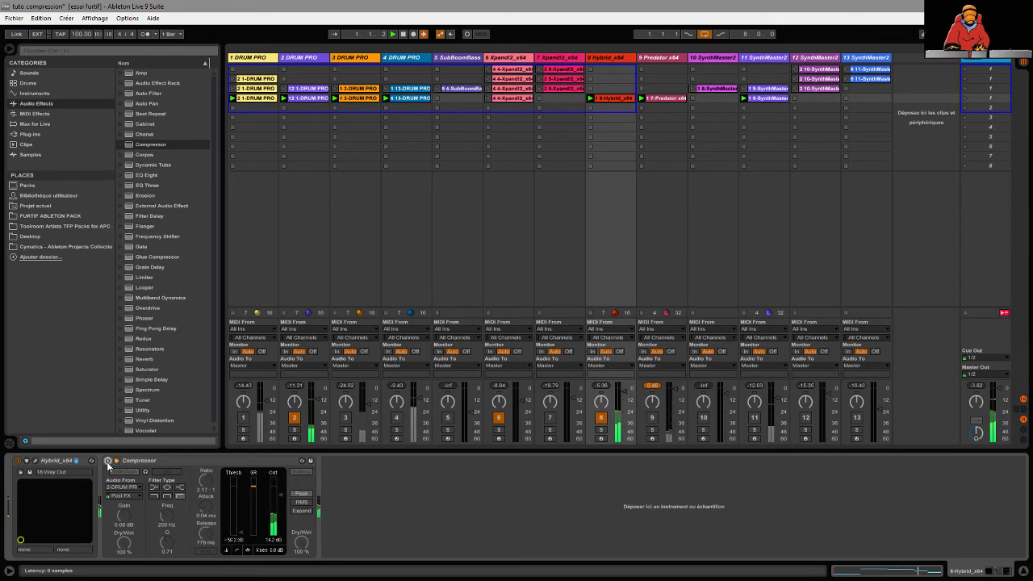
left_click(109, 461)
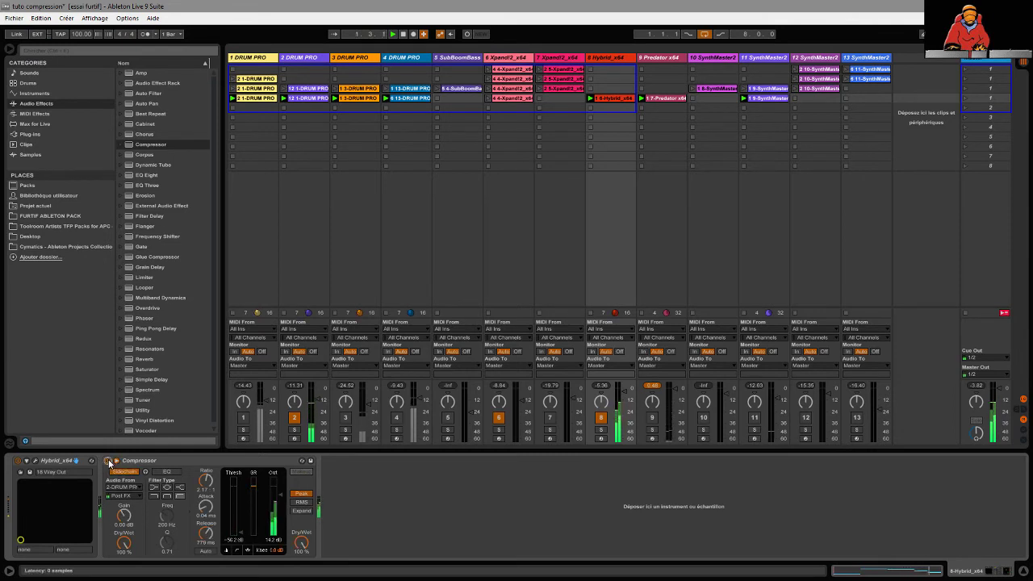
left_click(294, 418)
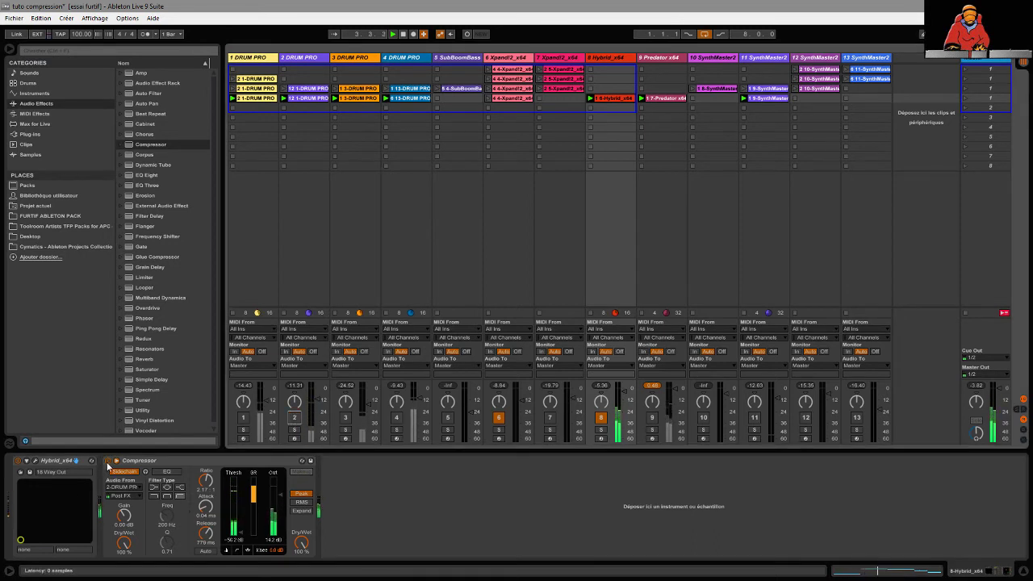
left_click(109, 461)
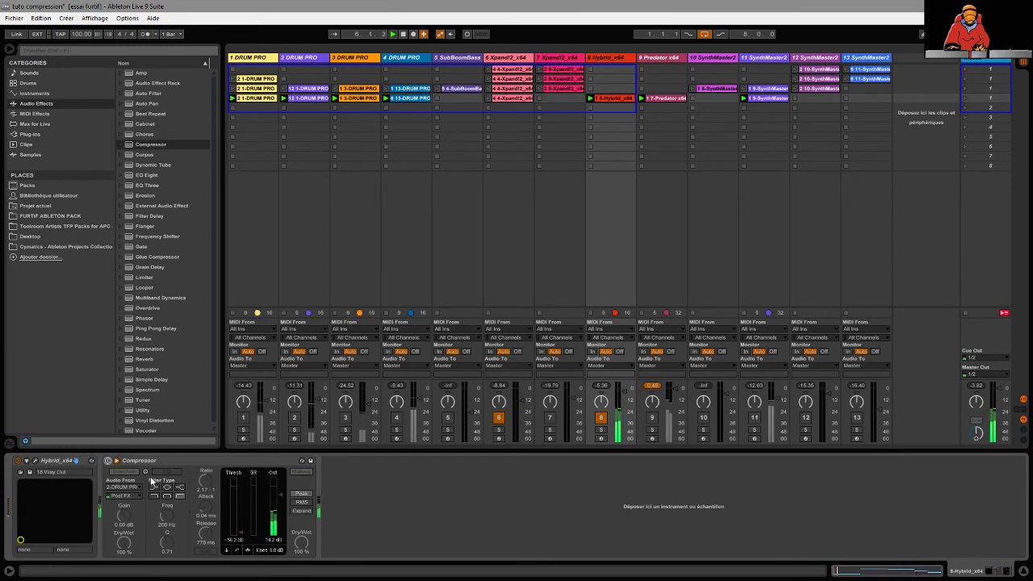
left_click(107, 462)
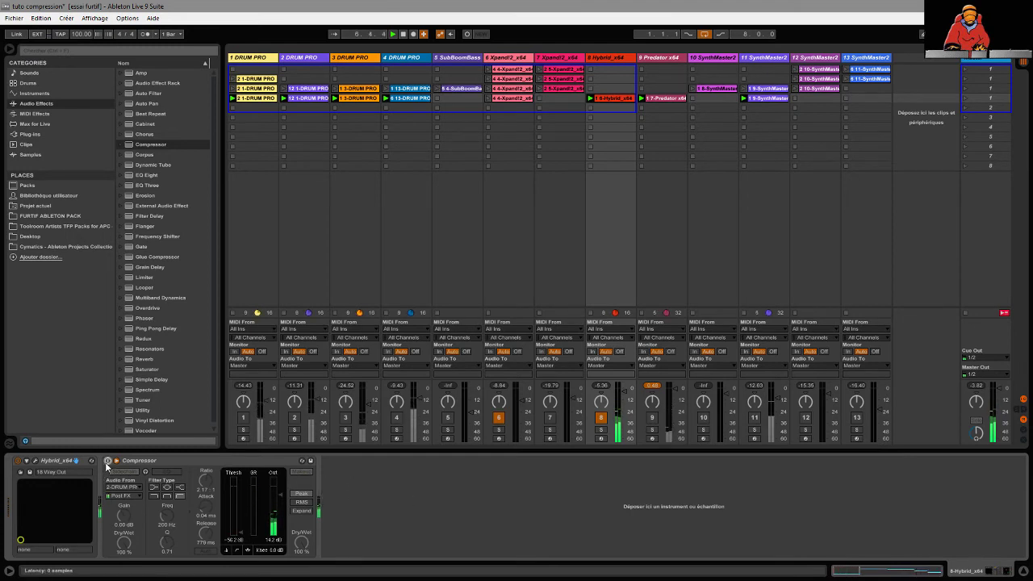
left_click(107, 463)
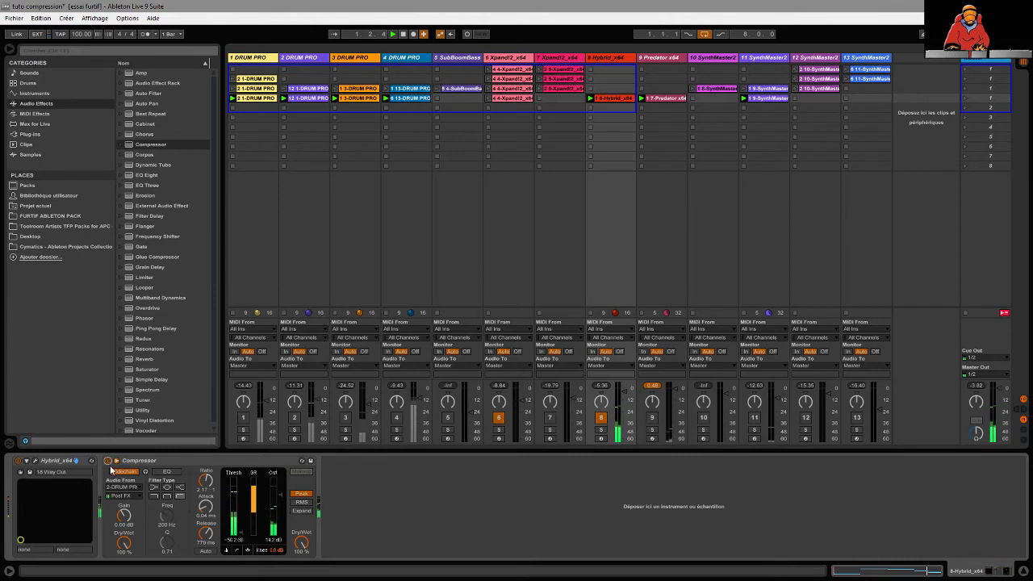
- Unmute tracks 1 to 5, 7 and 9 to 13 to hear the full mix
left_click(294, 417)
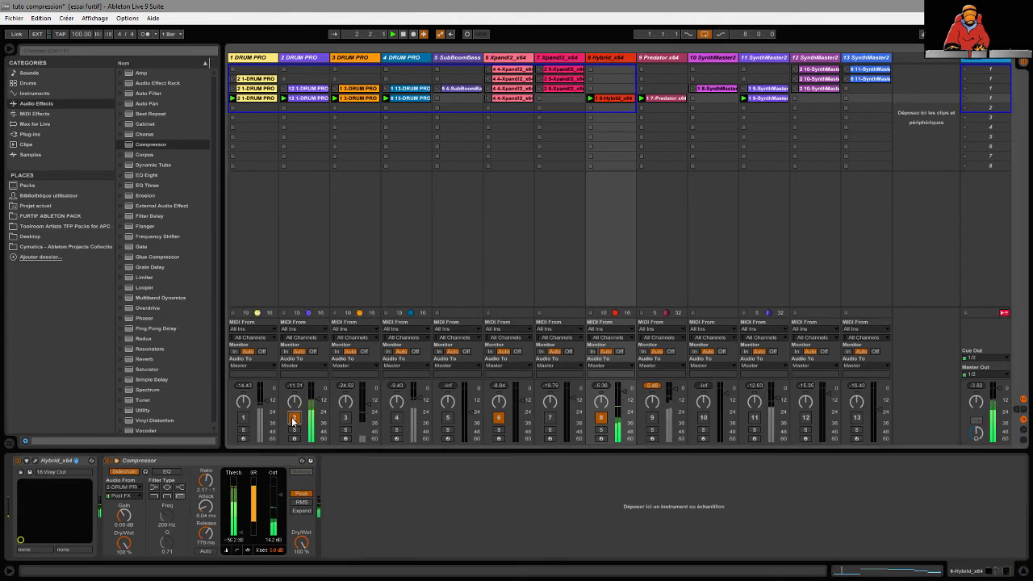
left_click(243, 417)
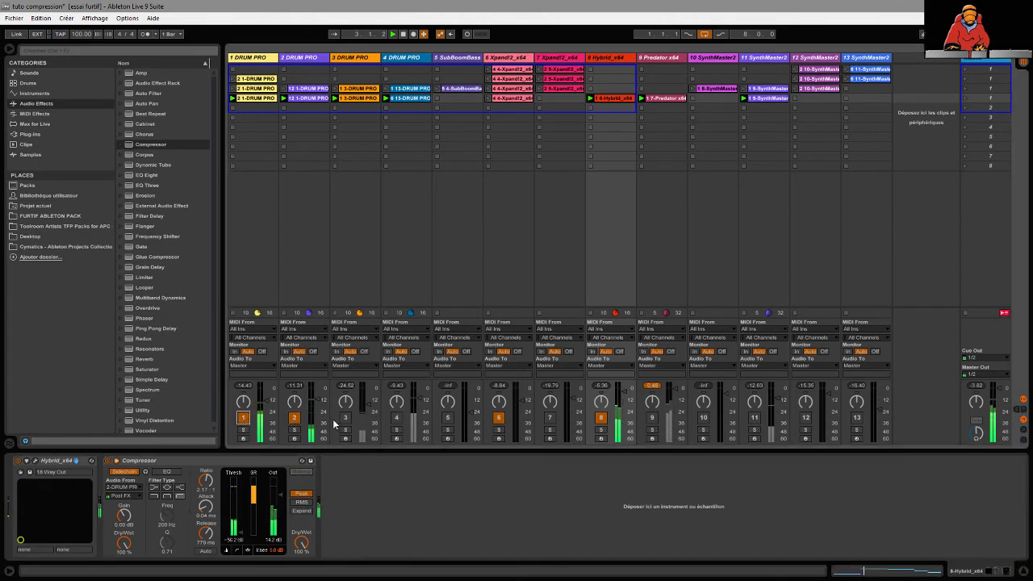
left_click(345, 419)
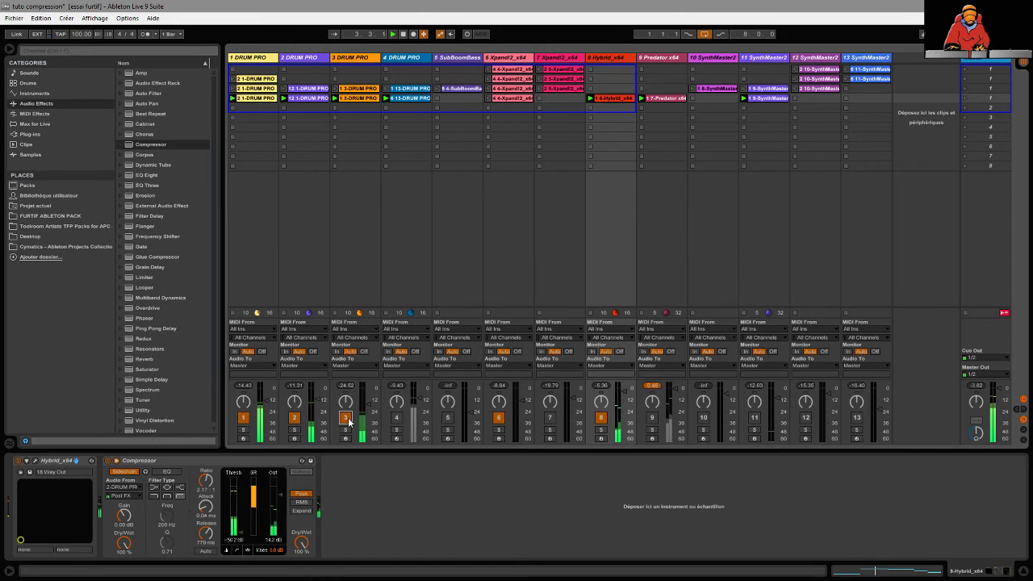
left_click(396, 417)
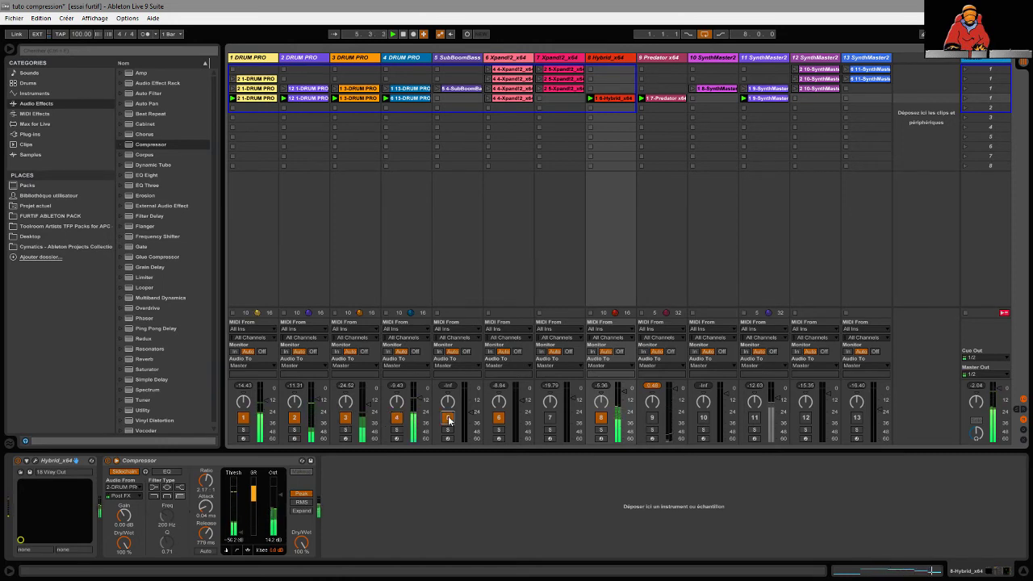
left_click(551, 418)
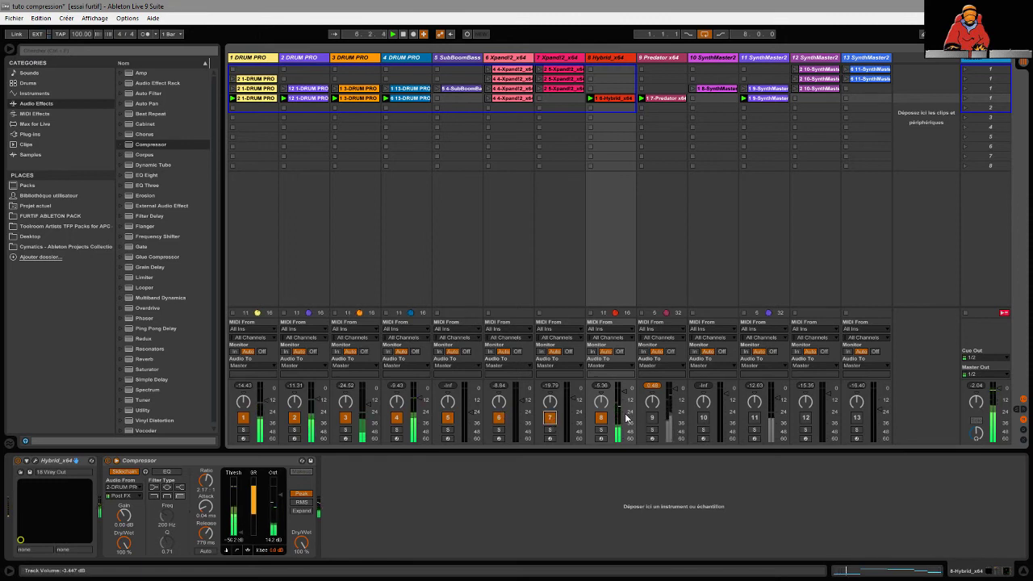
left_click(652, 417)
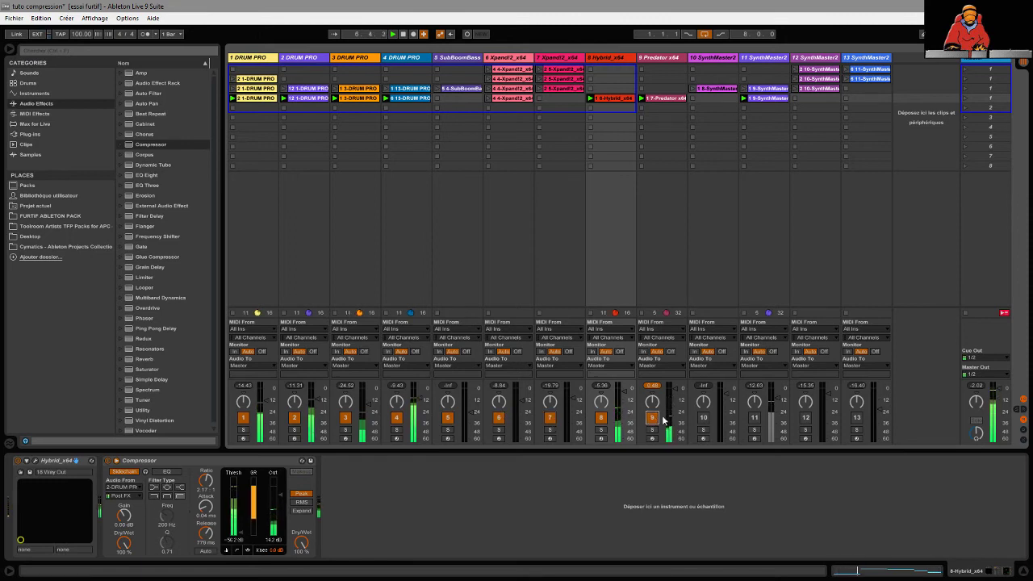
left_click(704, 419)
left_click(756, 418)
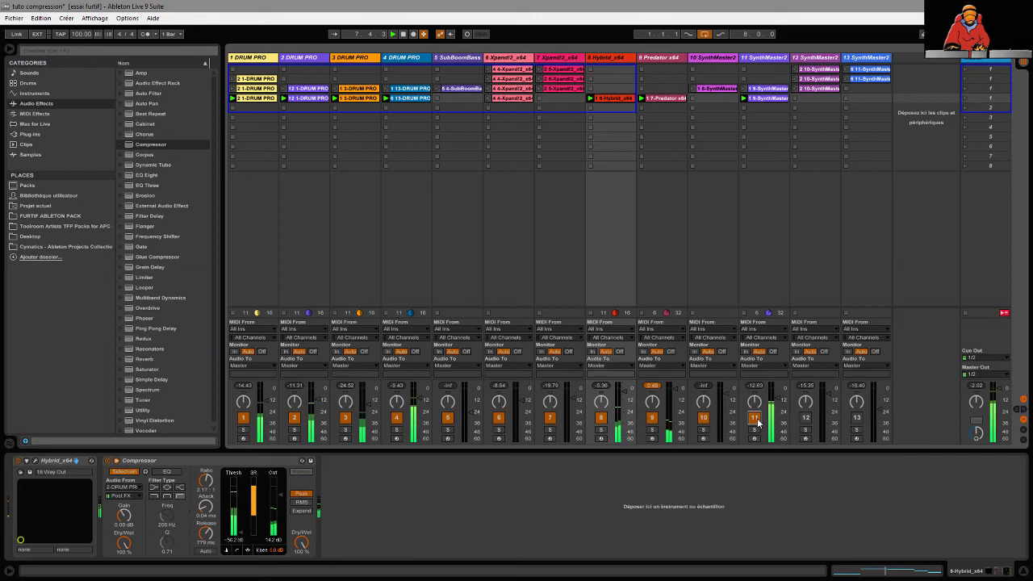
left_click(805, 418)
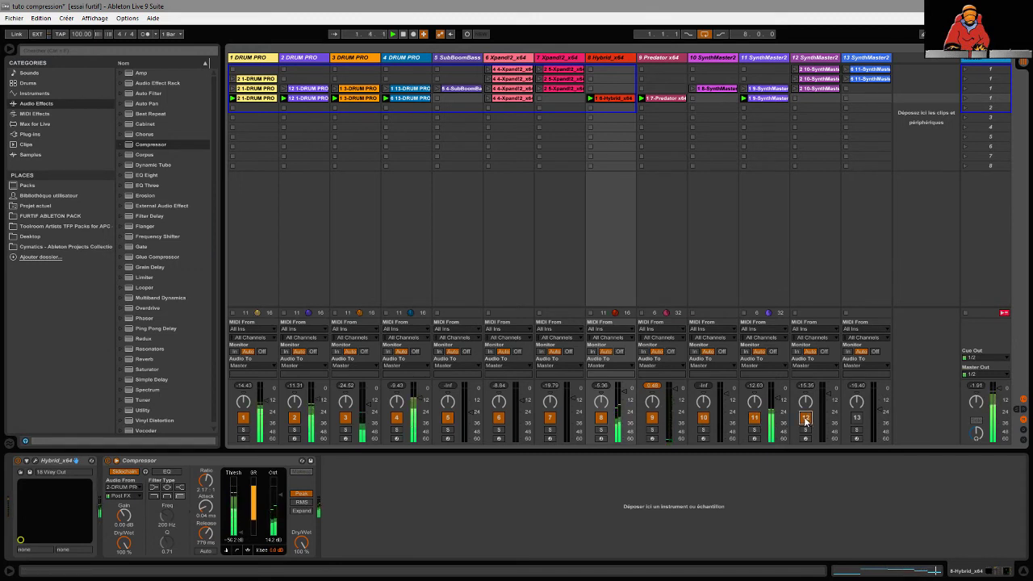
left_click(856, 418)
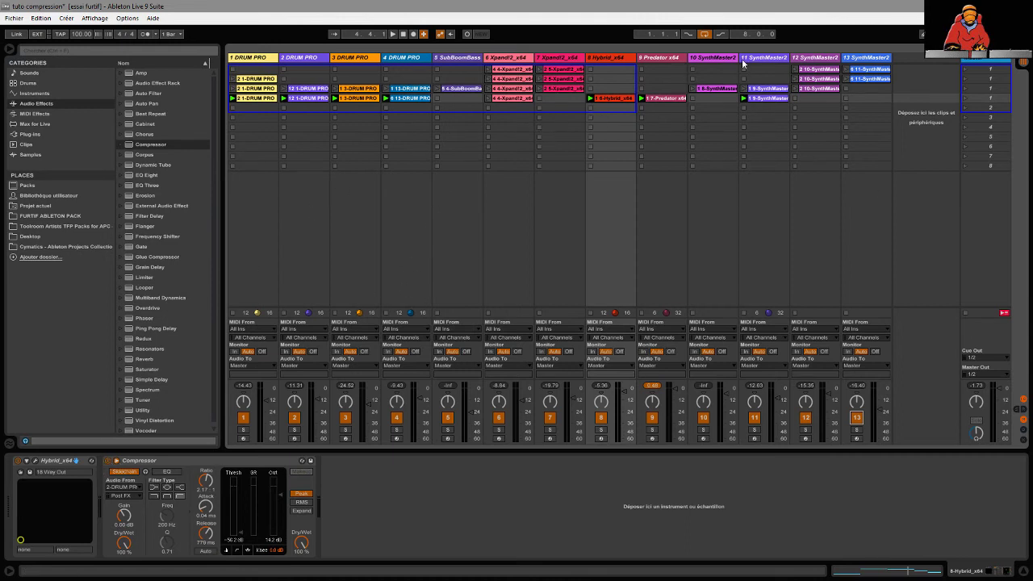
- Launch the first scene and mute every track except 6 and 7
left_click(966, 70)
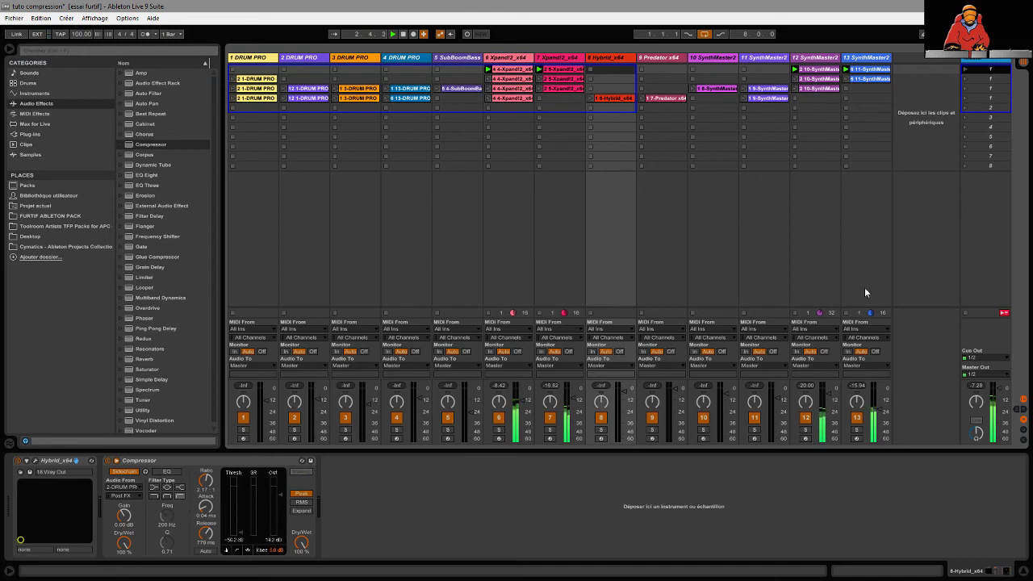
left_click(857, 419)
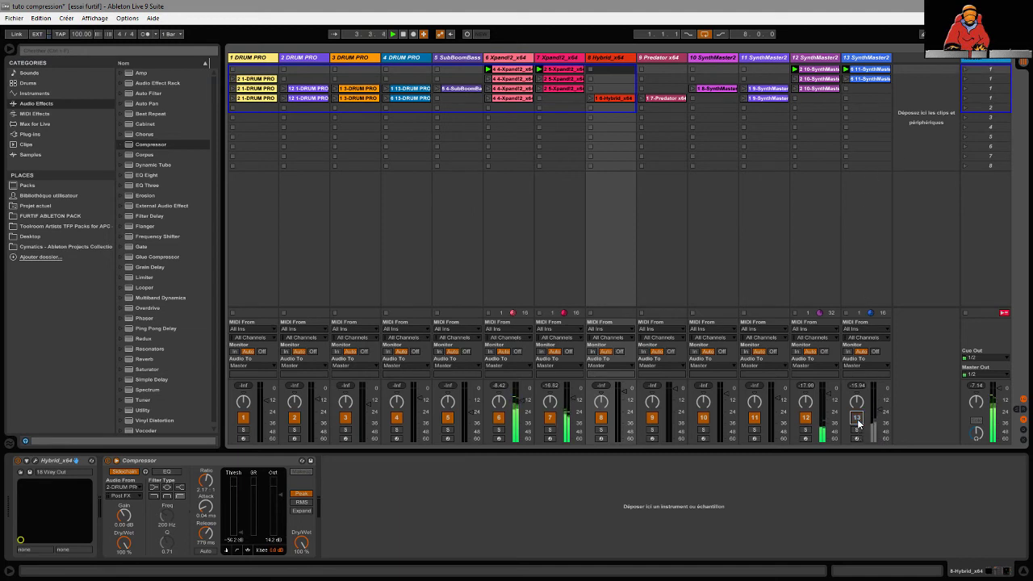
left_click(805, 419)
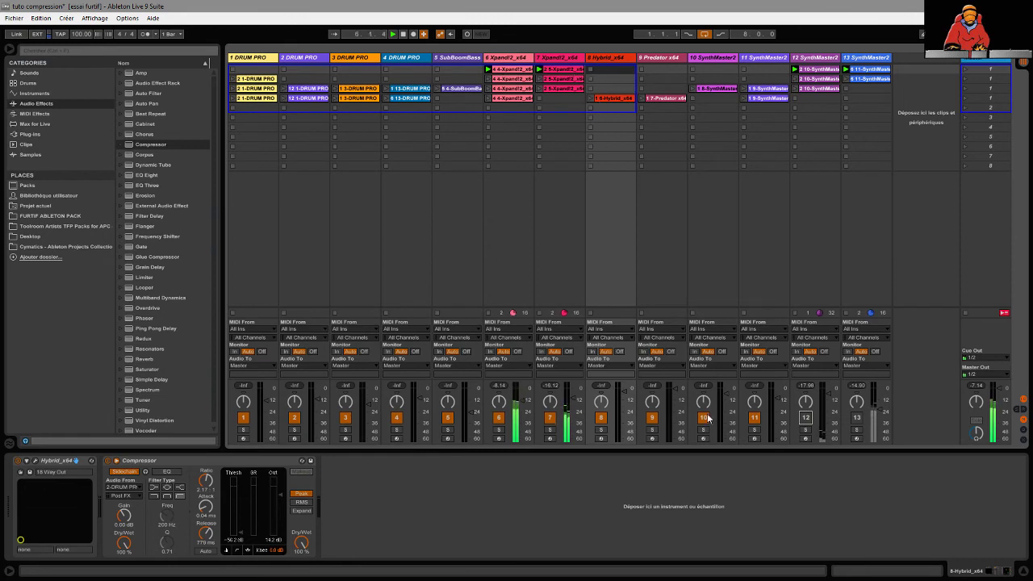
left_click(754, 418)
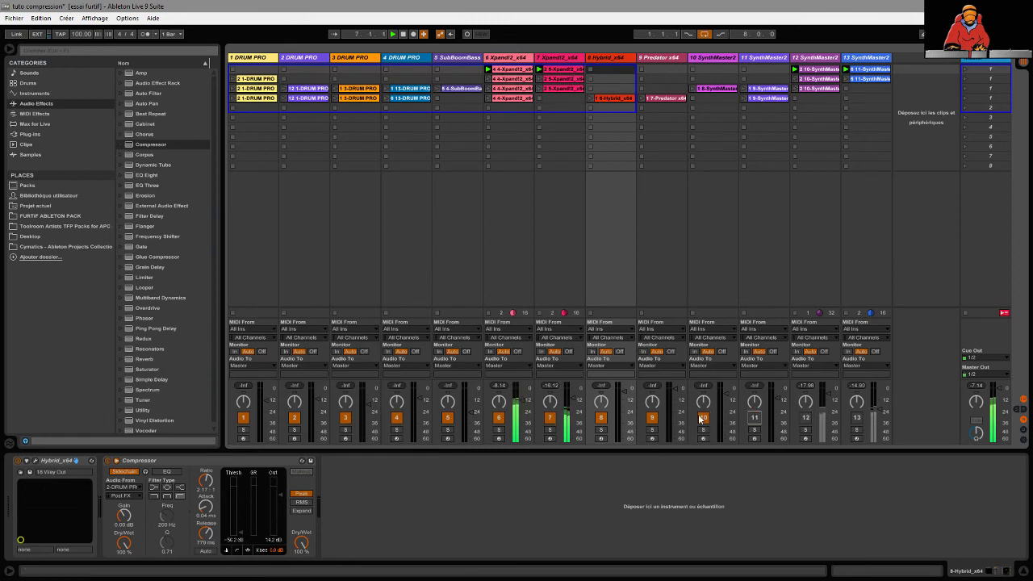
left_click(703, 418)
left_click(653, 417)
left_click(601, 417)
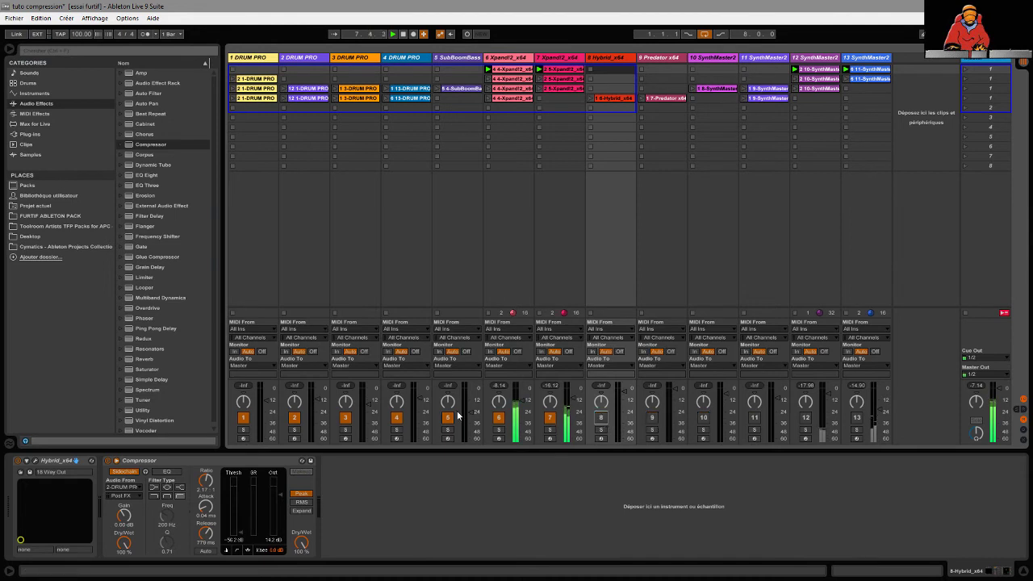
left_click(447, 417)
left_click(396, 418)
left_click(345, 417)
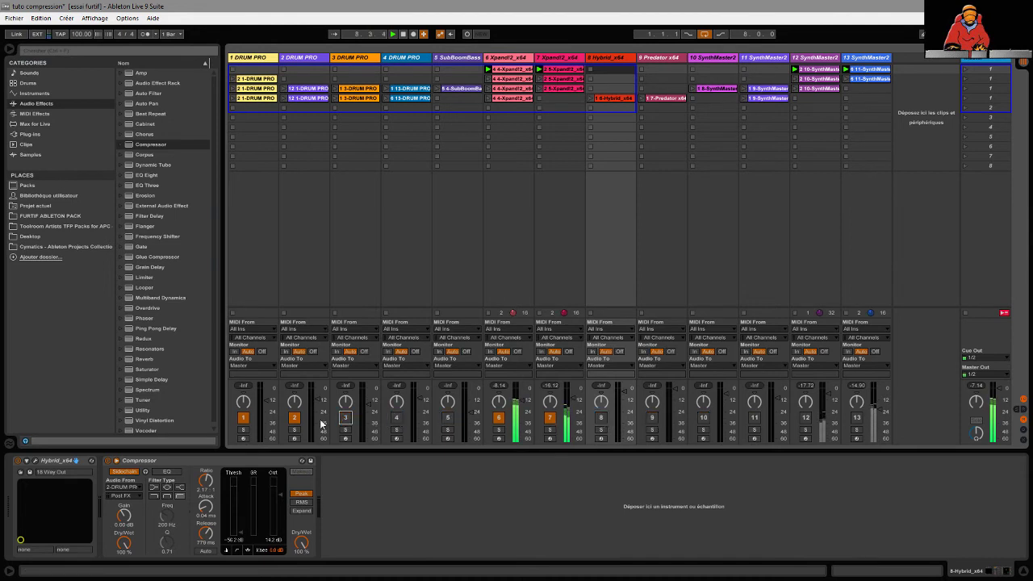
left_click(295, 417)
left_click(243, 418)
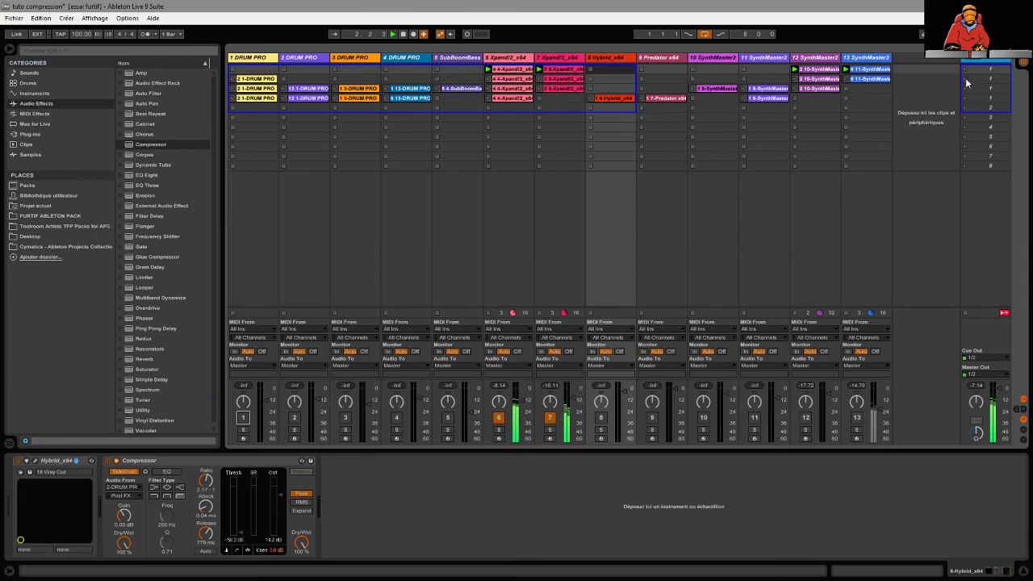
- Launch the second scene and unmute tracks 1 to 5 and 8 to 13
left_click(966, 80)
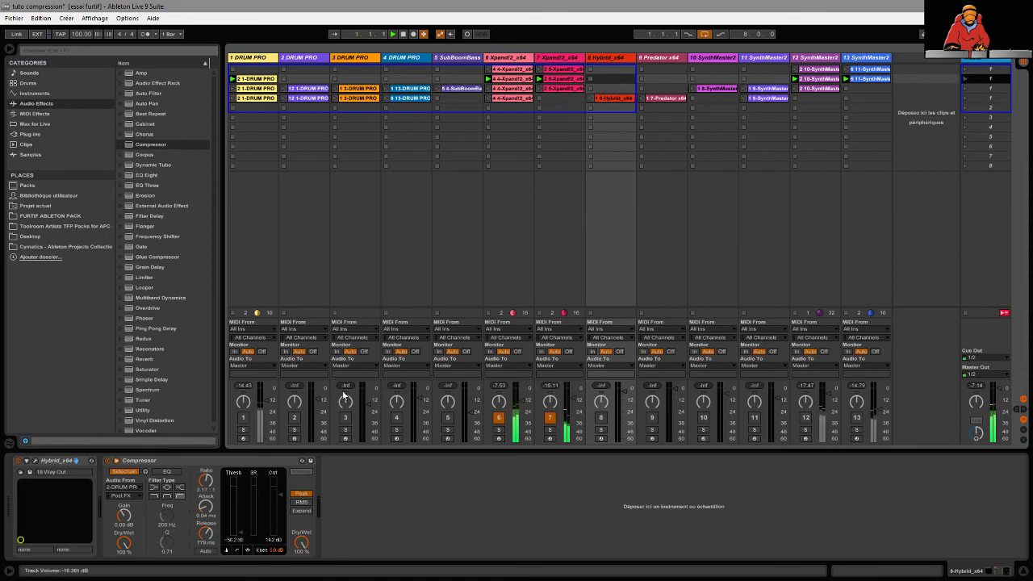
left_click(243, 418)
left_click(294, 417)
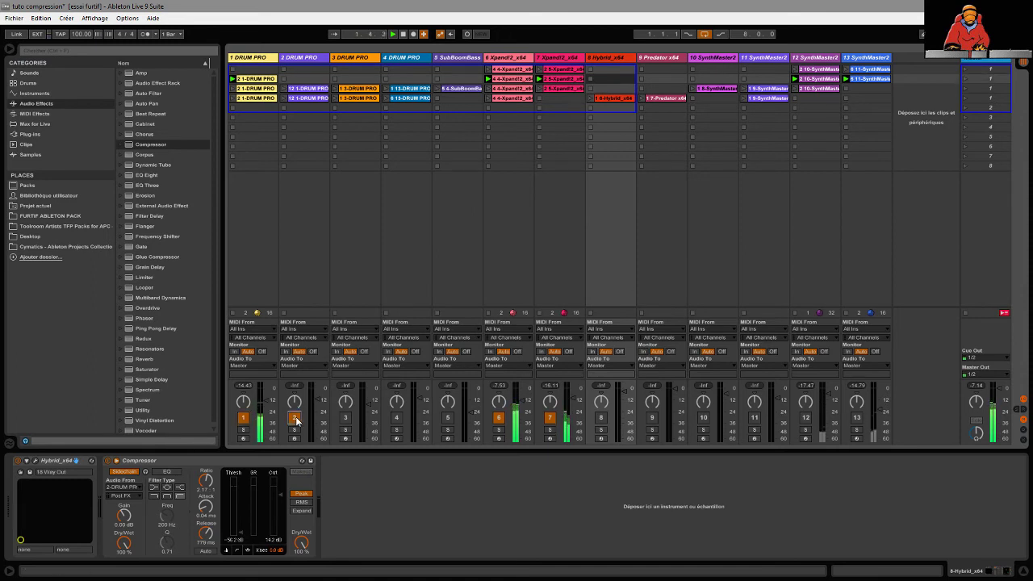
left_click(345, 417)
left_click(396, 418)
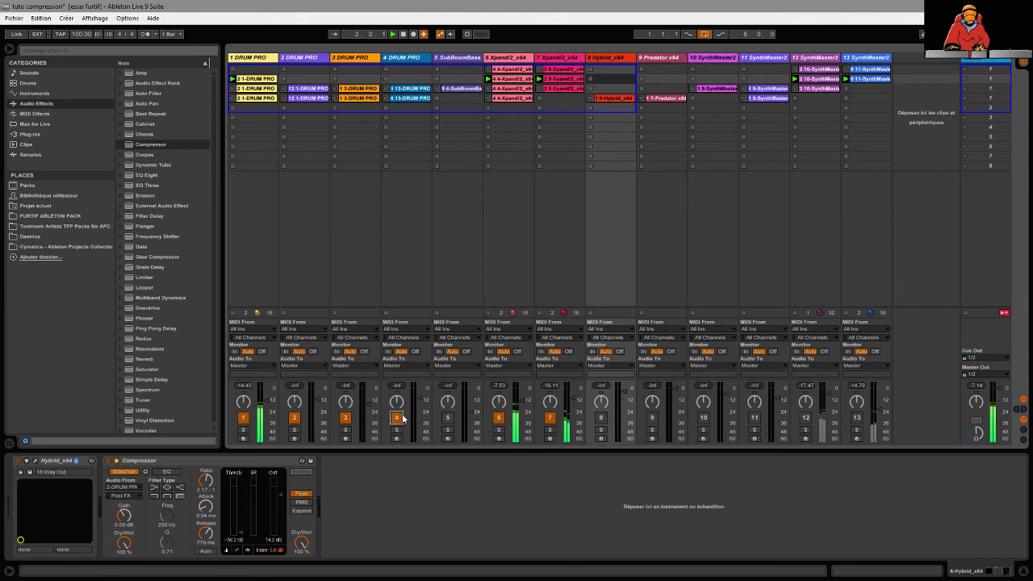
left_click(448, 417)
left_click(600, 417)
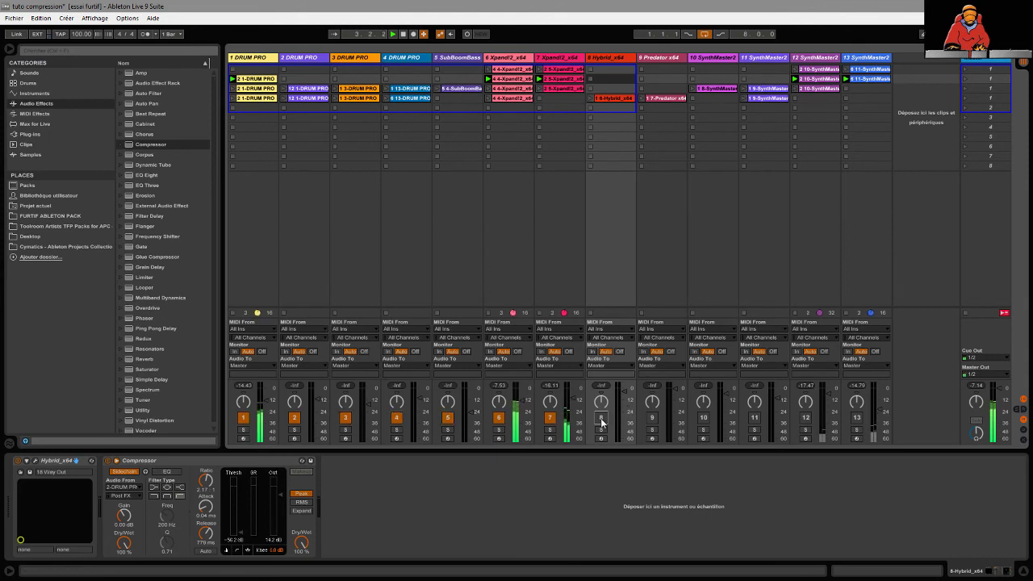
left_click(652, 417)
left_click(703, 418)
left_click(754, 417)
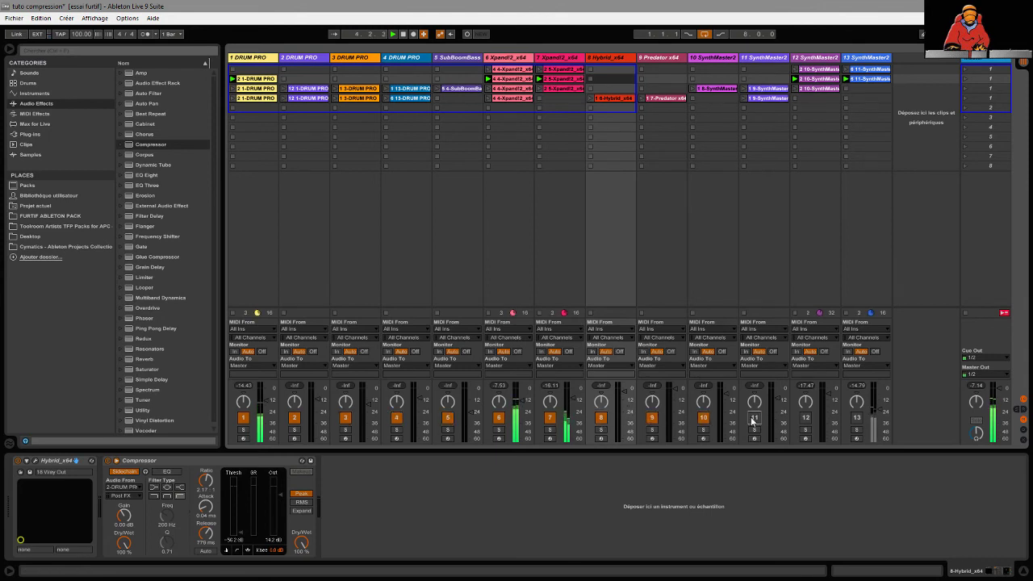
left_click(806, 417)
left_click(857, 417)
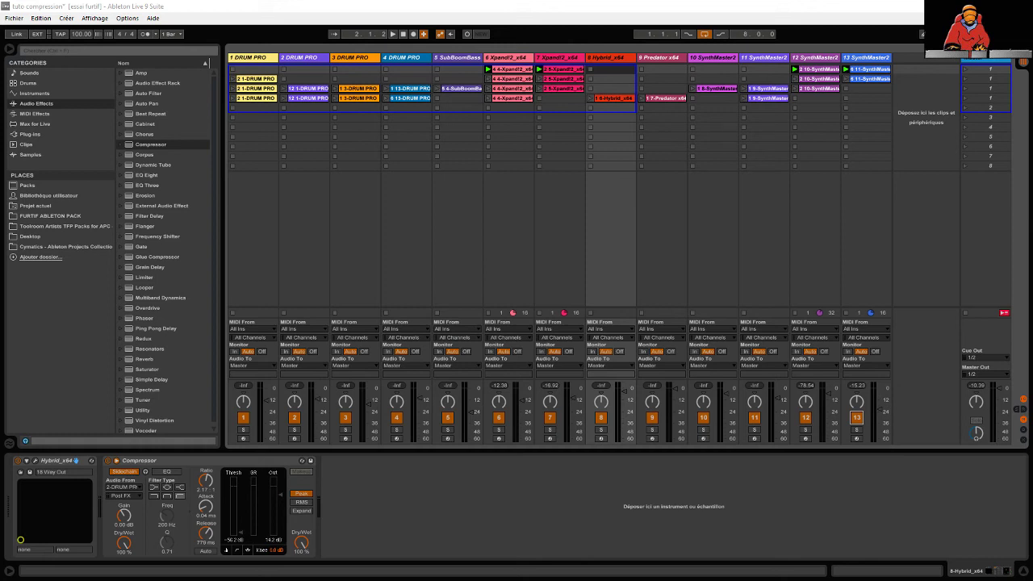
- Start playback, then open track 1's DRUM PRO instrument window to view its pads and mixer, and close it
key("space")
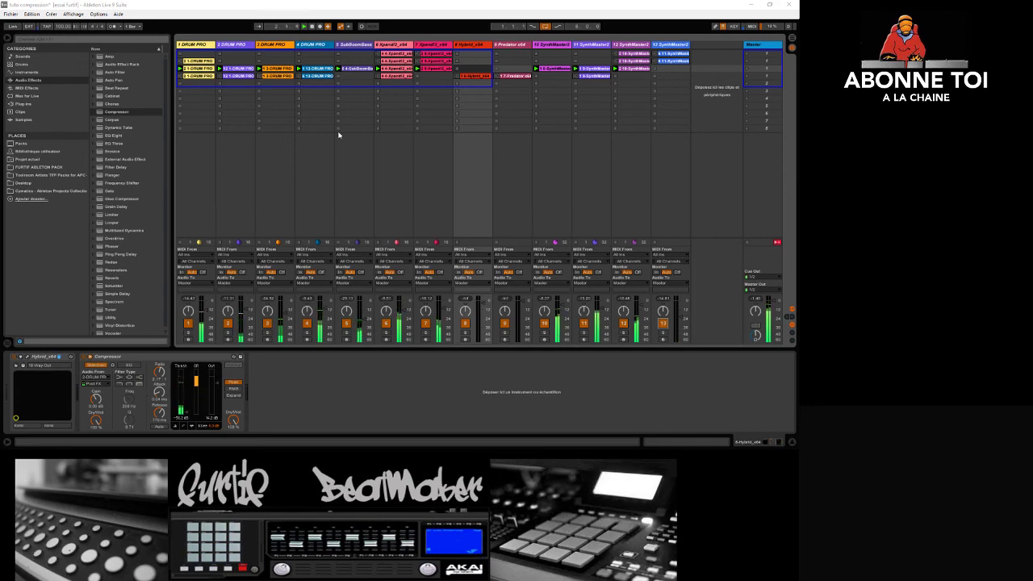
left_click(235, 49)
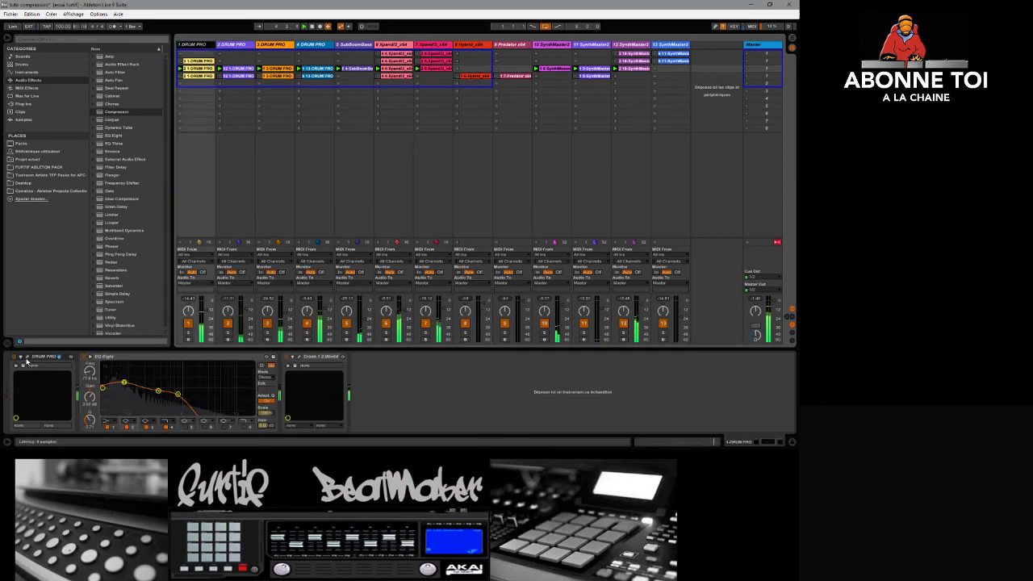
left_click(29, 356)
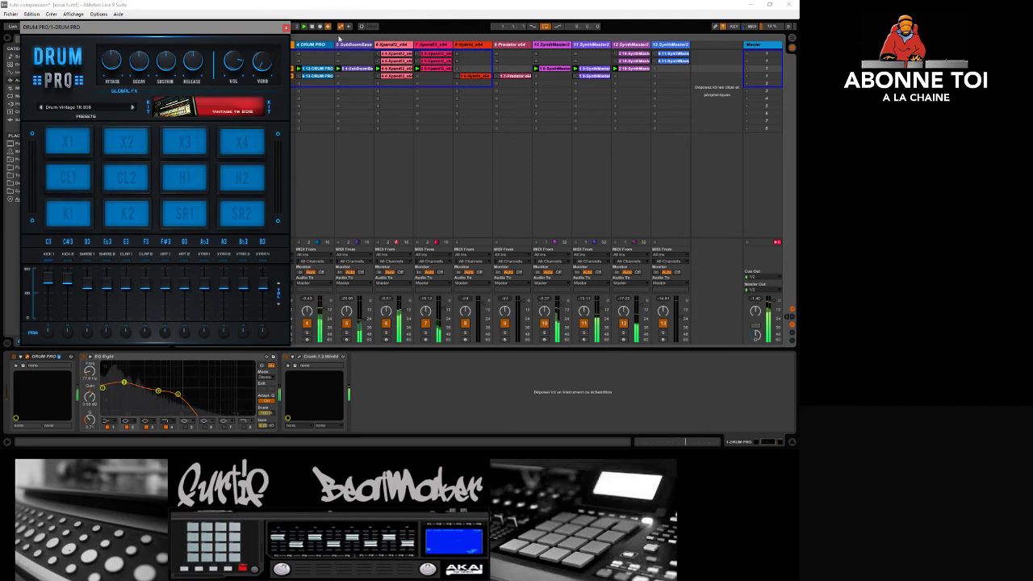
left_click(274, 27)
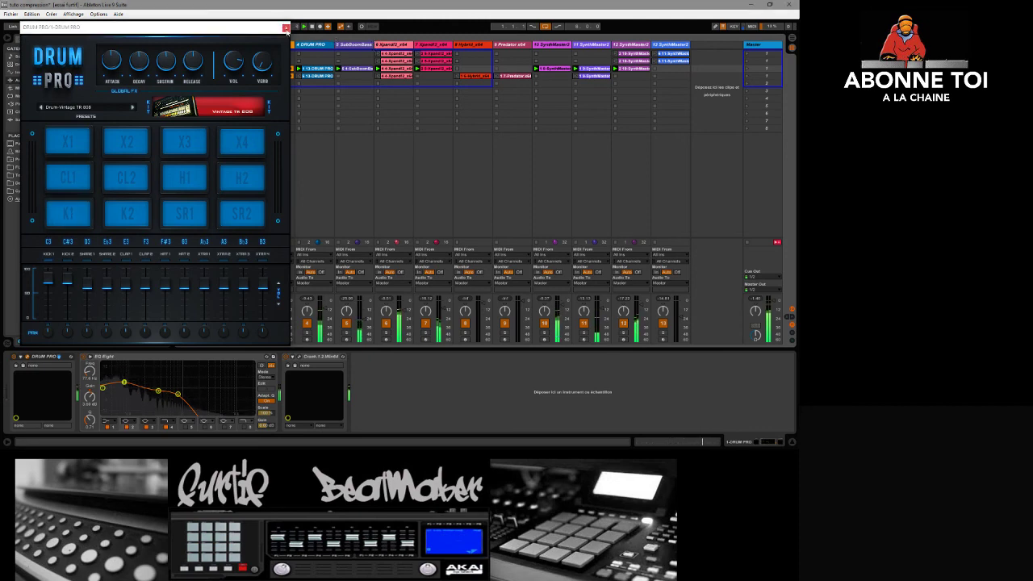